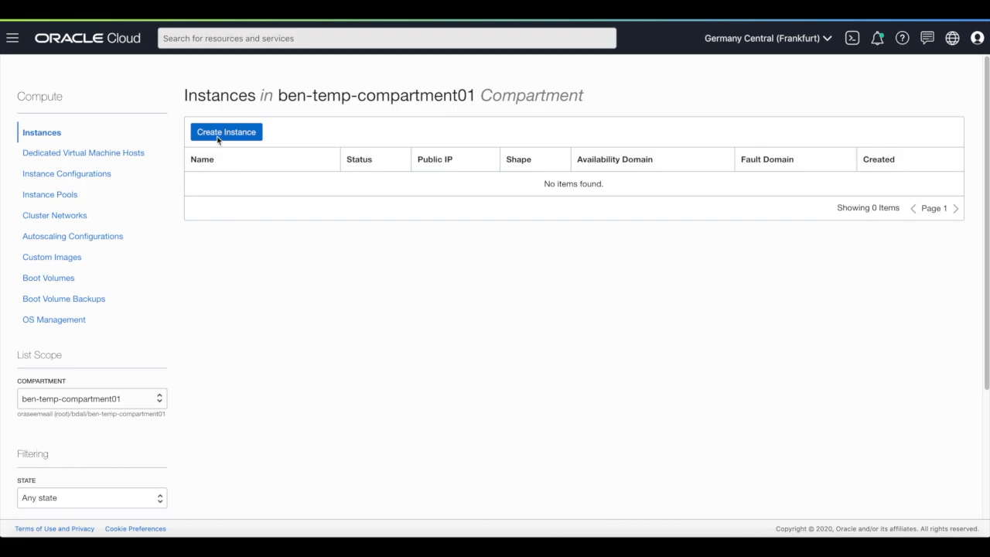
Start creating a new compute instance and name it ben-srv01.
click(215, 133)
triple_click(143, 135)
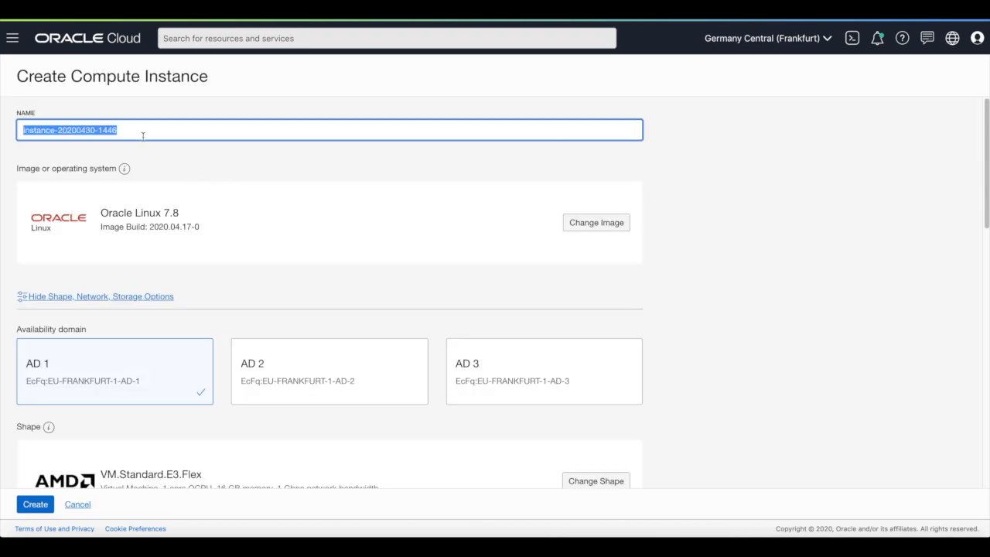
text(ben-srv01)
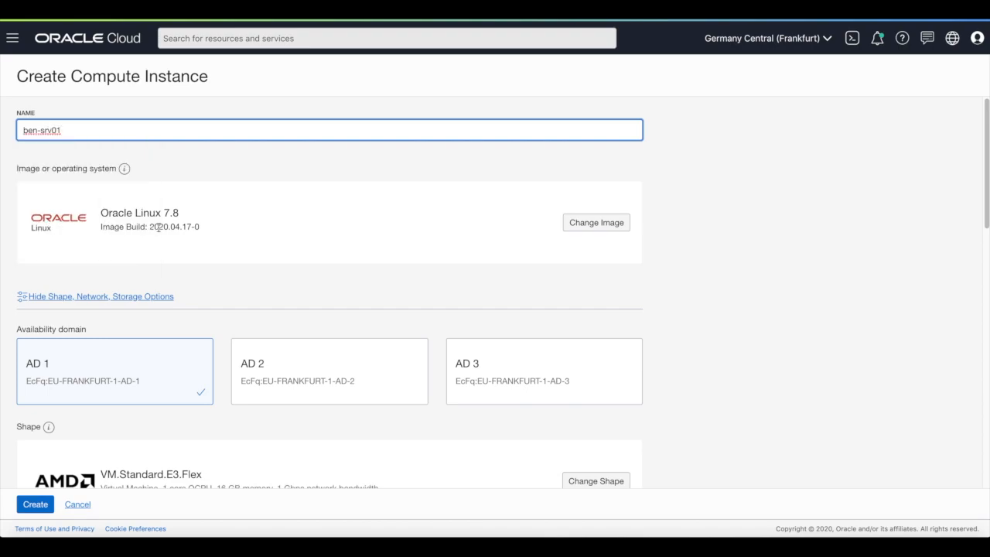
click(103, 217)
drag(103, 217, 185, 215)
click(185, 215)
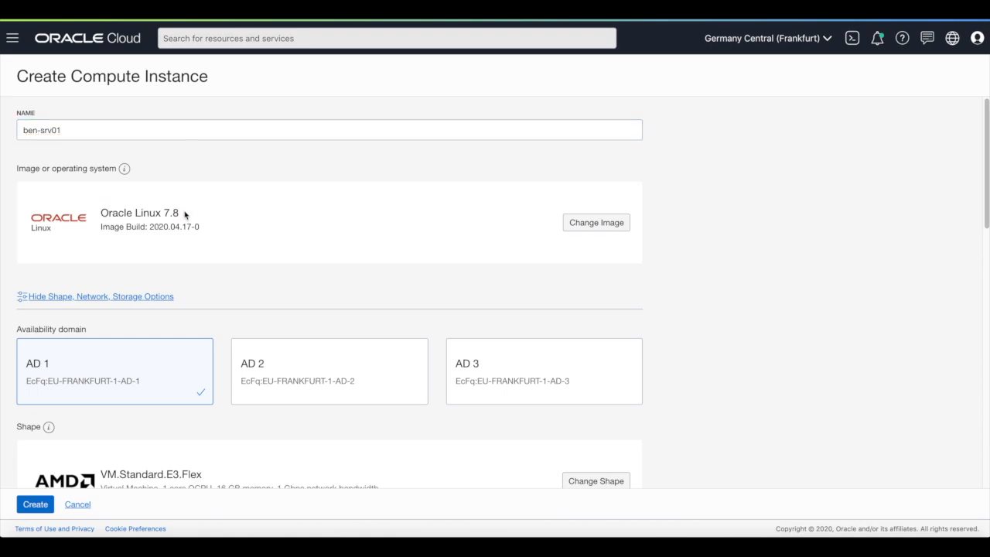
Open the instance's shape selection and try 64 OCPUs for the AMD Rome series before returning the count to 1.
scroll(168, 281, down, 5)
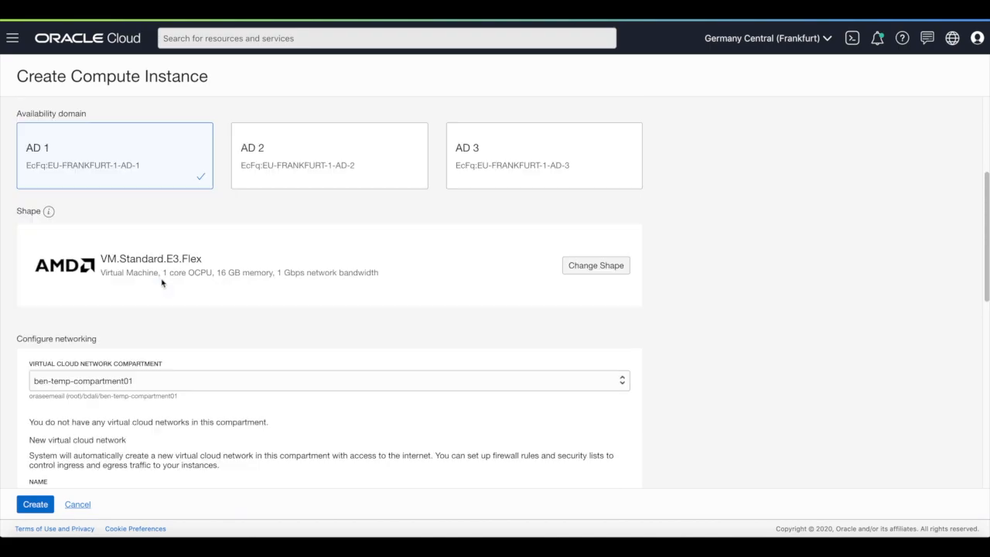
scroll(208, 227, up, 1)
scroll(181, 226, up, 3)
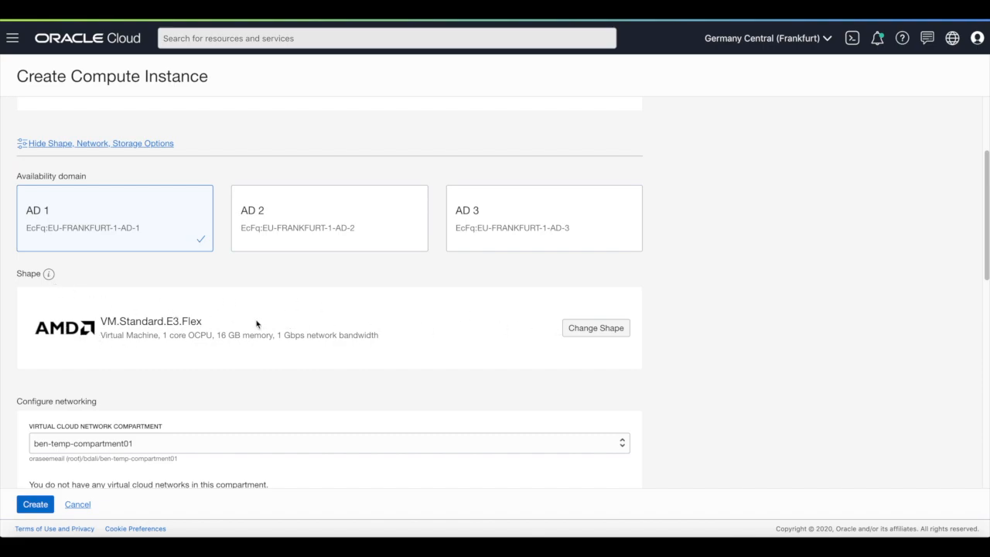
triple_click(169, 320)
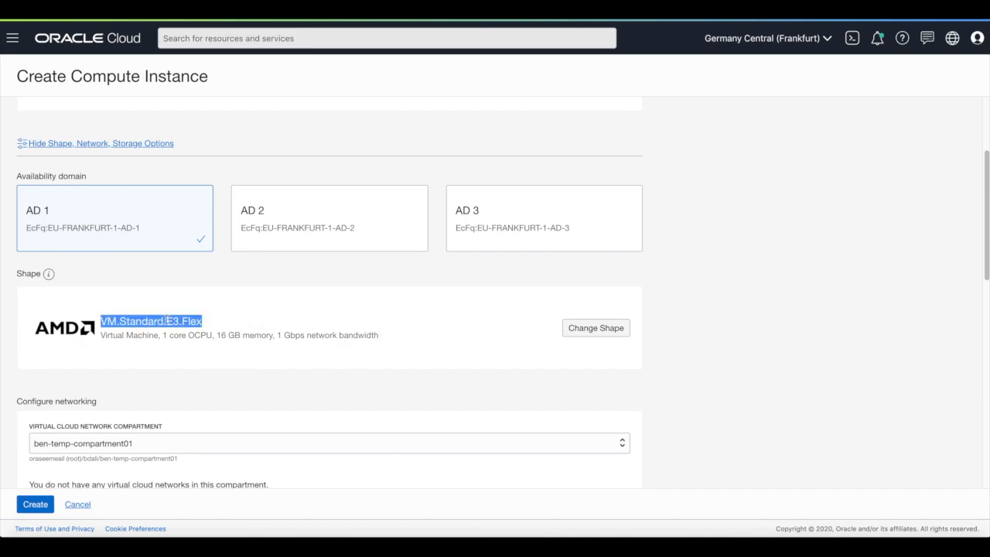
click(596, 328)
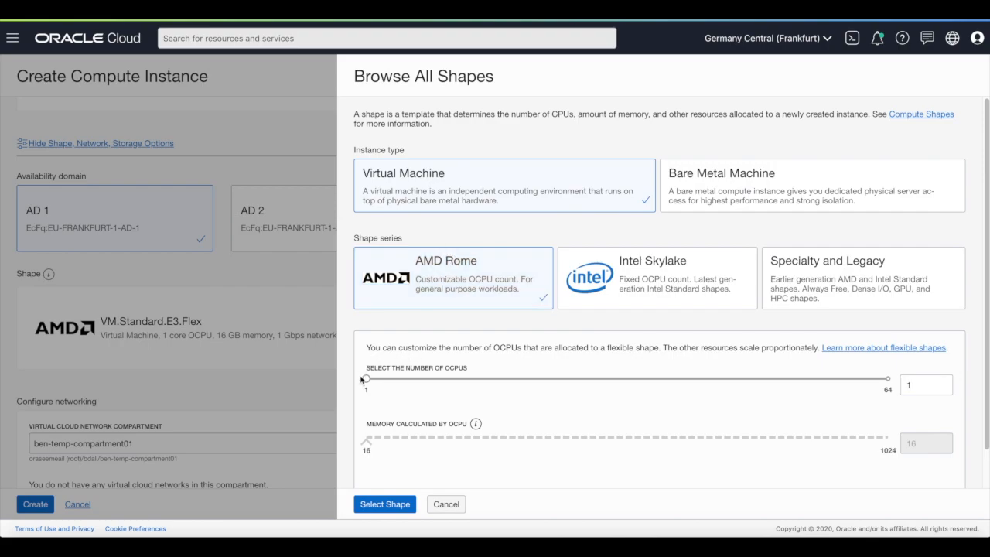
drag(366, 380, 900, 374)
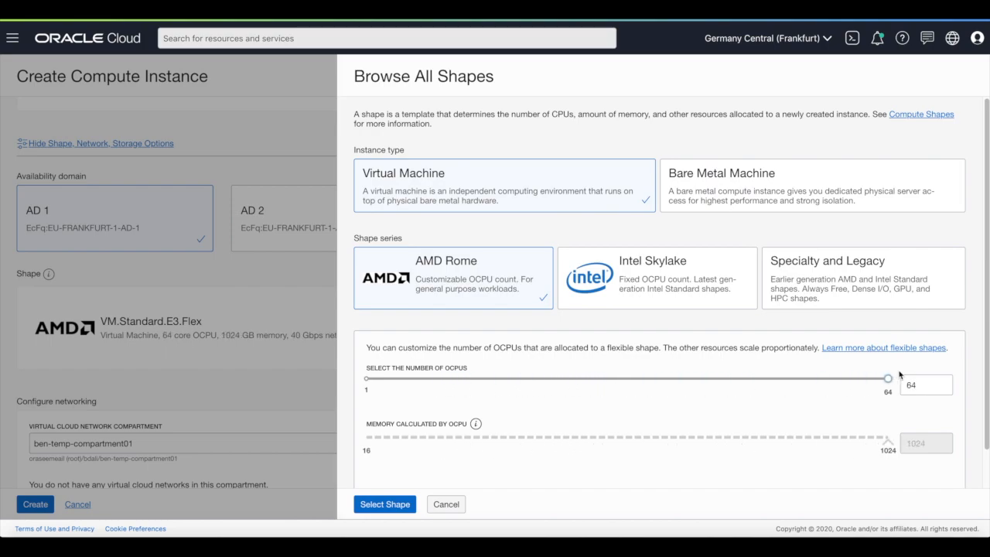
drag(900, 375, 286, 432)
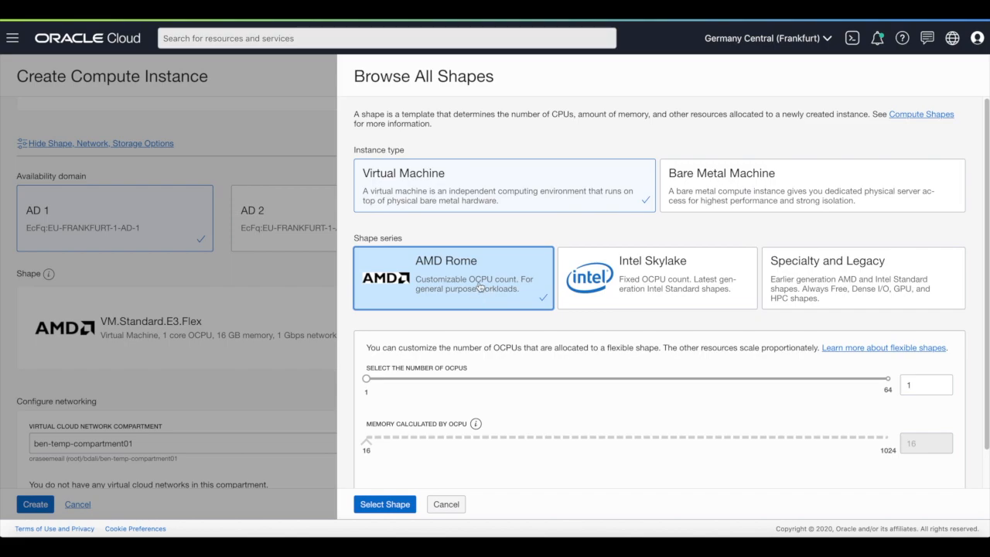
Browse the Intel Skylake and Specialty and Legacy series, and confirm the AMD Rome virtual machine shape with 1 OCPU.
click(710, 288)
click(858, 287)
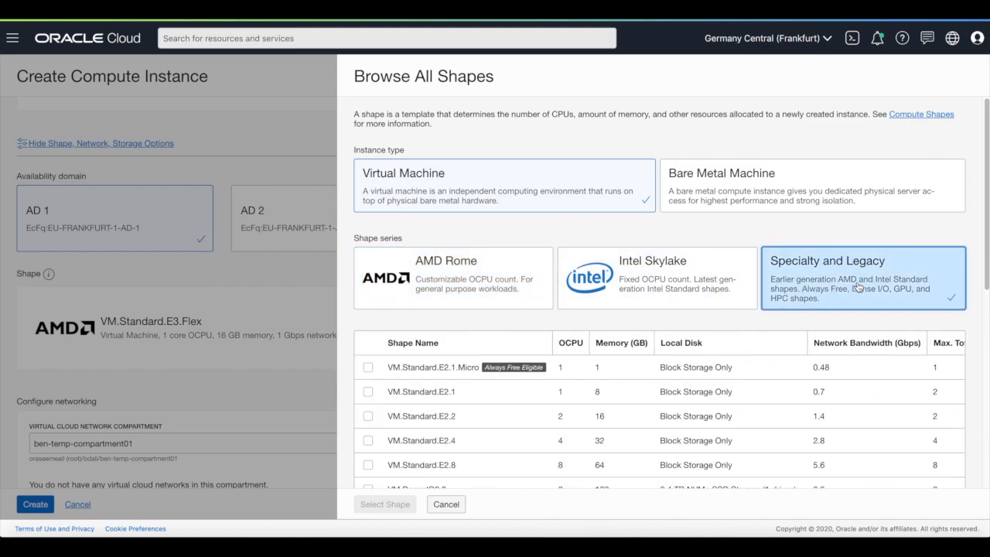
click(622, 306)
click(429, 303)
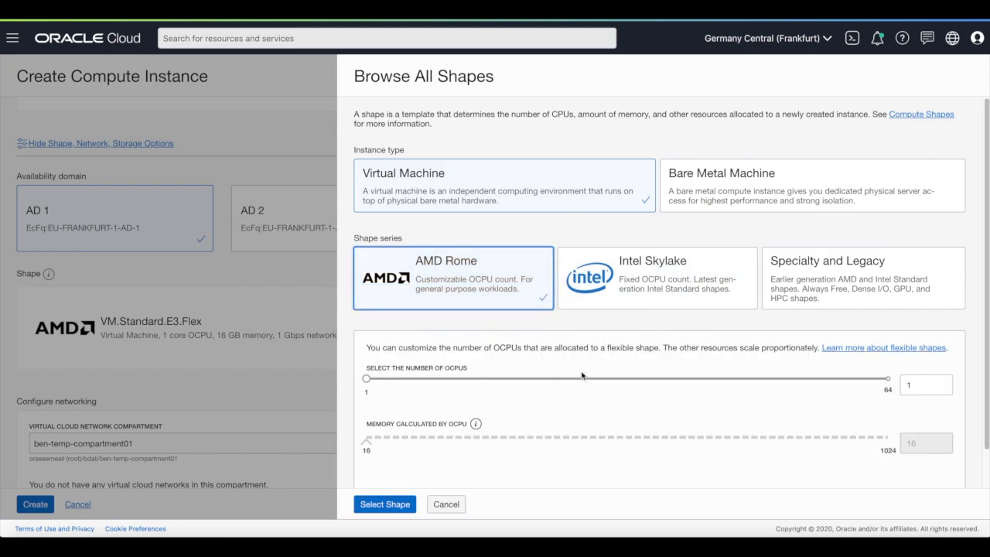
click(384, 510)
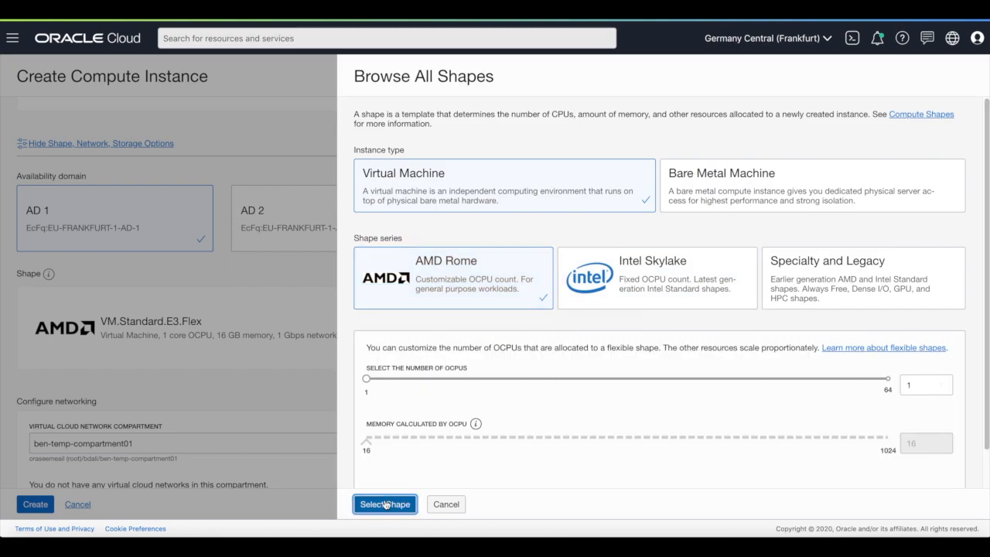
Choose pasting for the instance's SSH keys and fill in the previously used public SSH key.
scroll(248, 364, down, 1)
scroll(232, 363, down, 3)
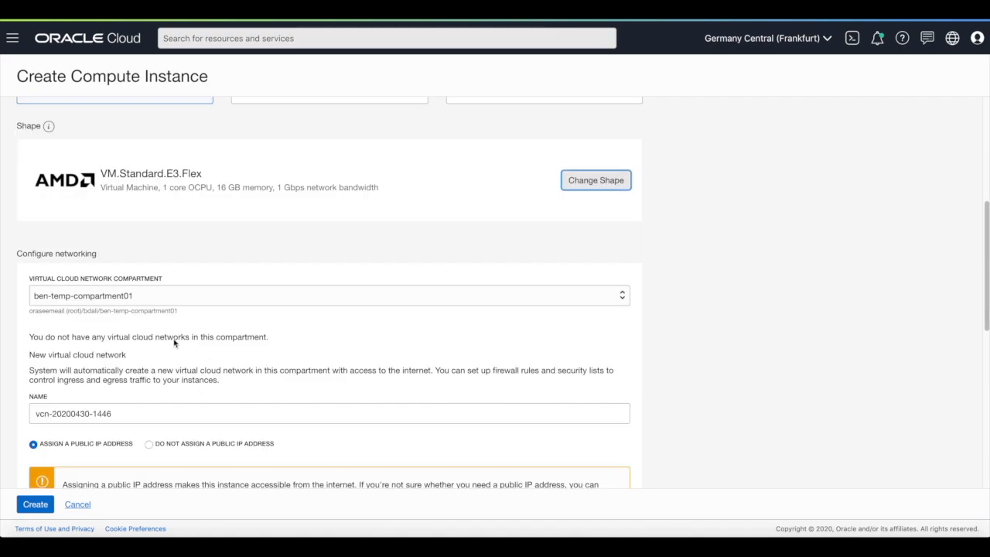
scroll(139, 301, down, 6)
scroll(138, 310, down, 3)
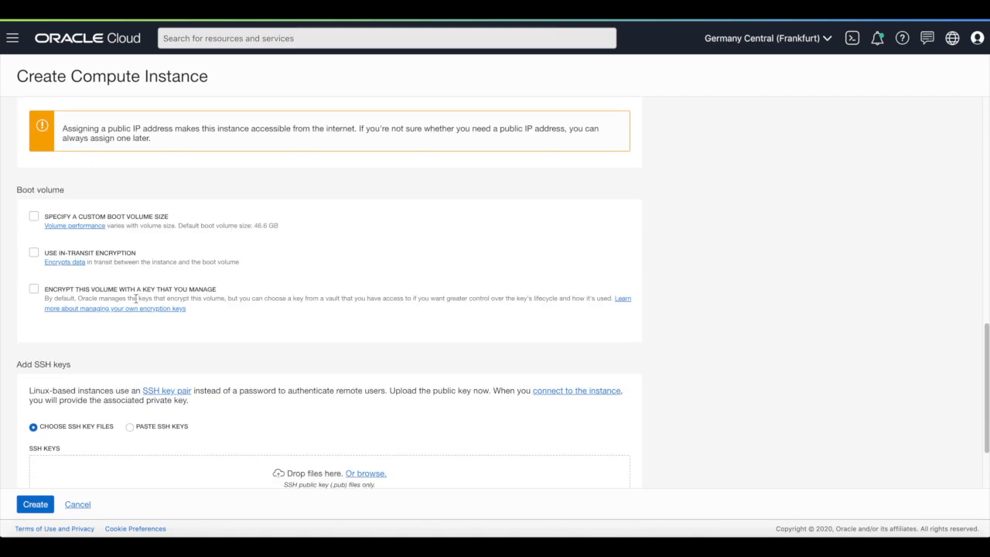
click(129, 329)
click(124, 377)
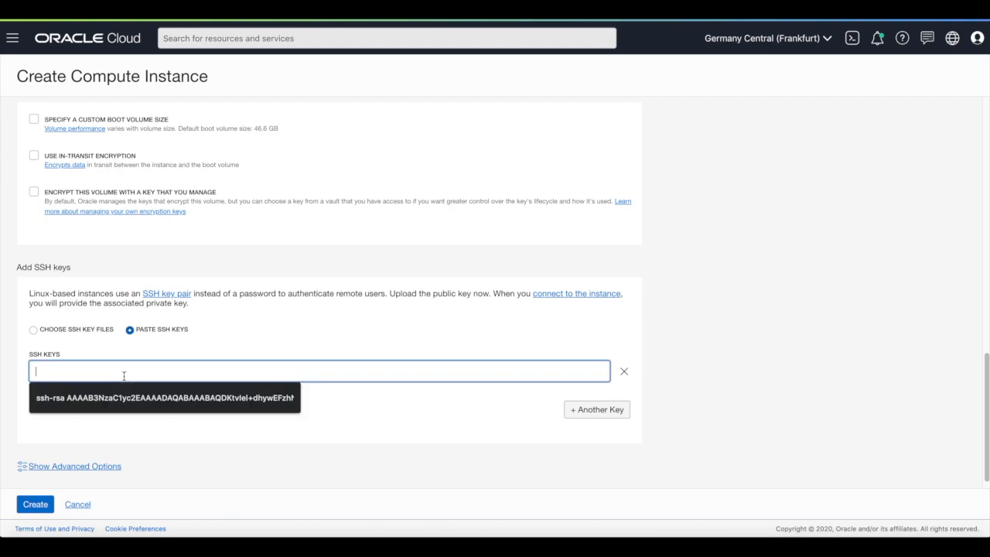
click(120, 397)
scroll(118, 402, down, 1)
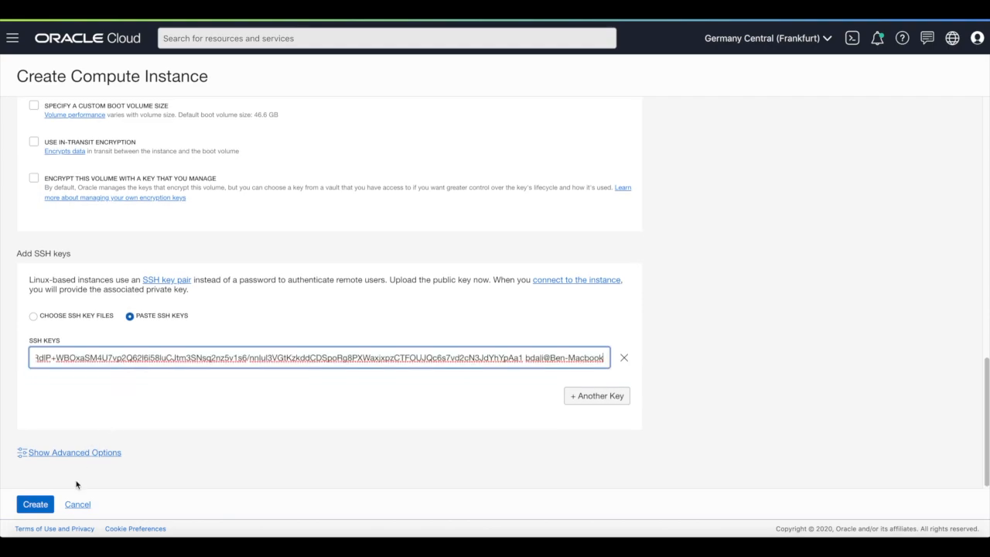
Create the instance and review its shape configuration and work request on the details page.
click(35, 504)
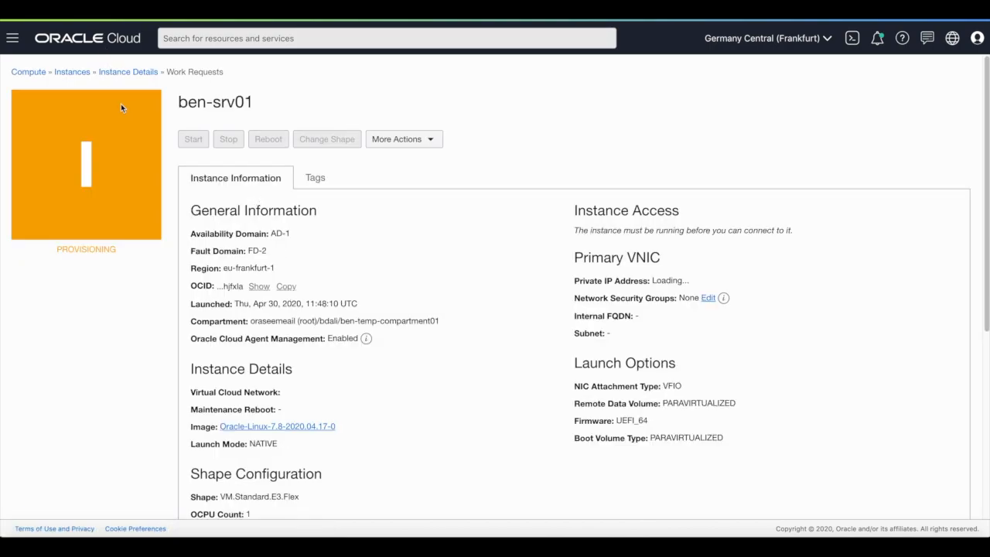
scroll(162, 381, down, 3)
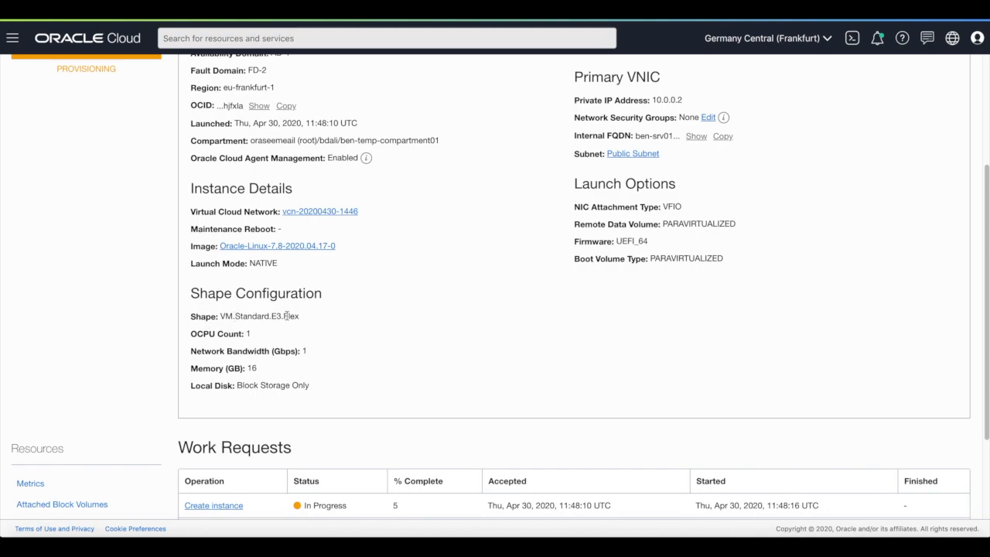
scroll(159, 251, up, 3)
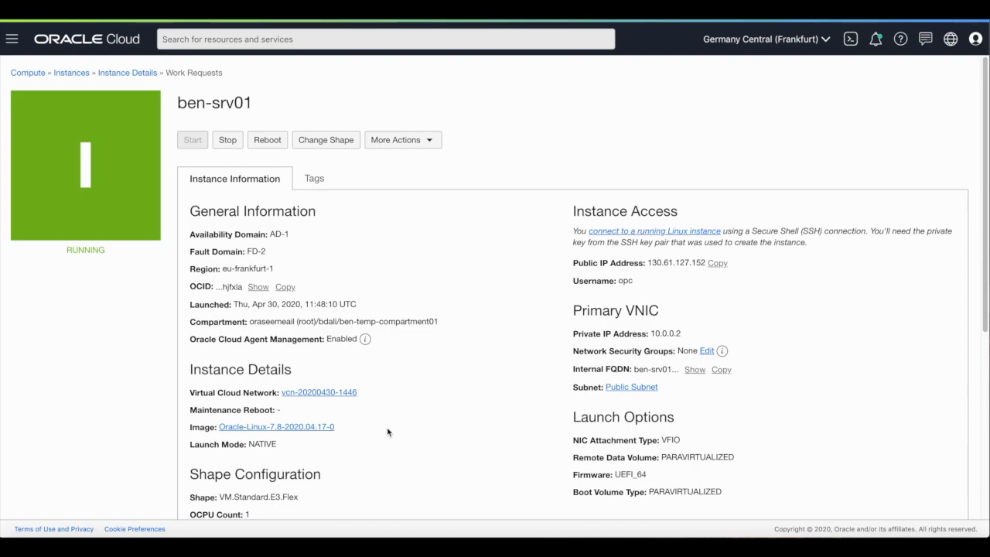
Switch to Terminal, begin the command "ssh -i /Volumes/Data/temp/pa-id_rsa opc@", and move the window clear of the instance's public IP address.
click(318, 545)
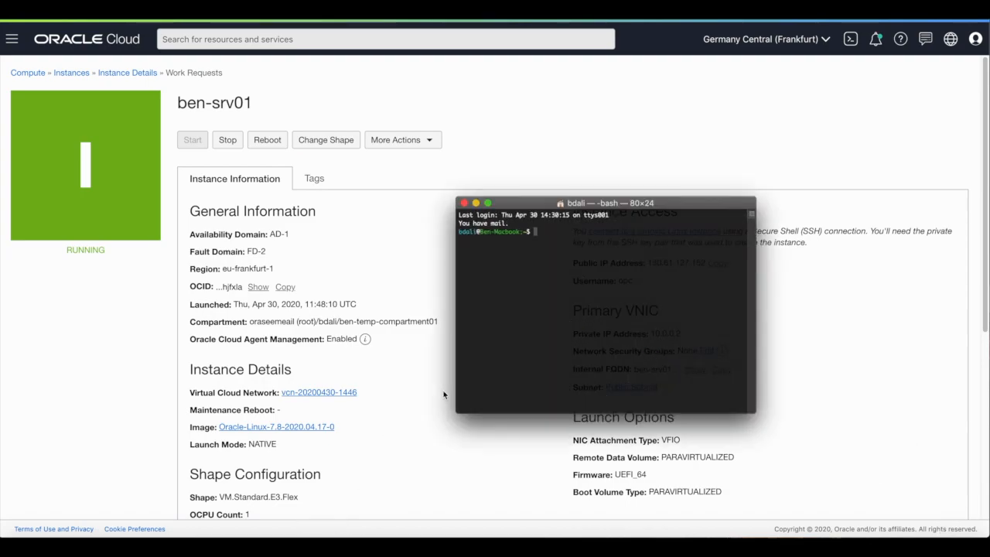
text(ssh -i /Volumes/)
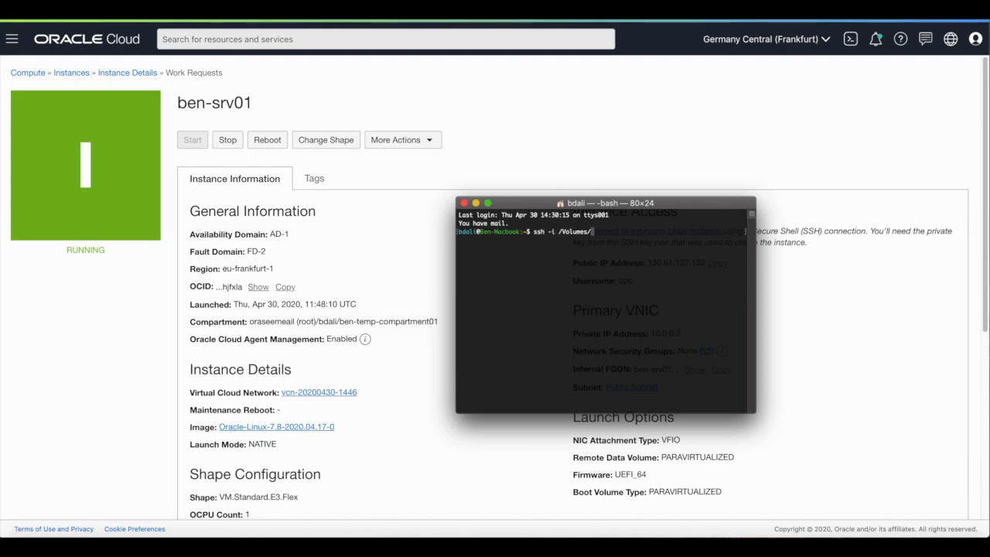
text(Data/temp/pa-id_rsa)
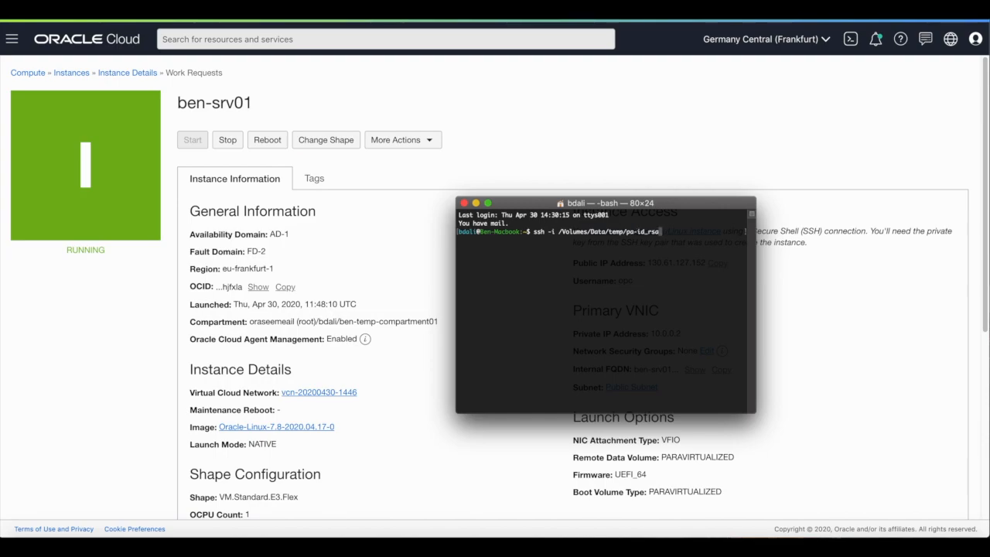
text( opc@)
right_click(652, 368)
click(539, 353)
drag(548, 202, 424, 275)
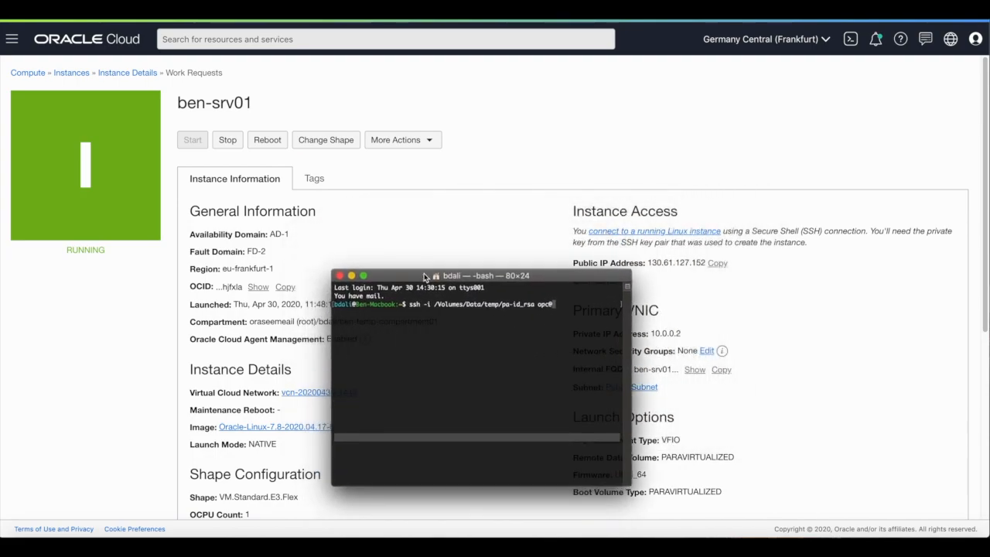
Complete the SSH command with host 130.61.127.152, connect to the instance, and accept the host's fingerprint with yes.
text(130.)
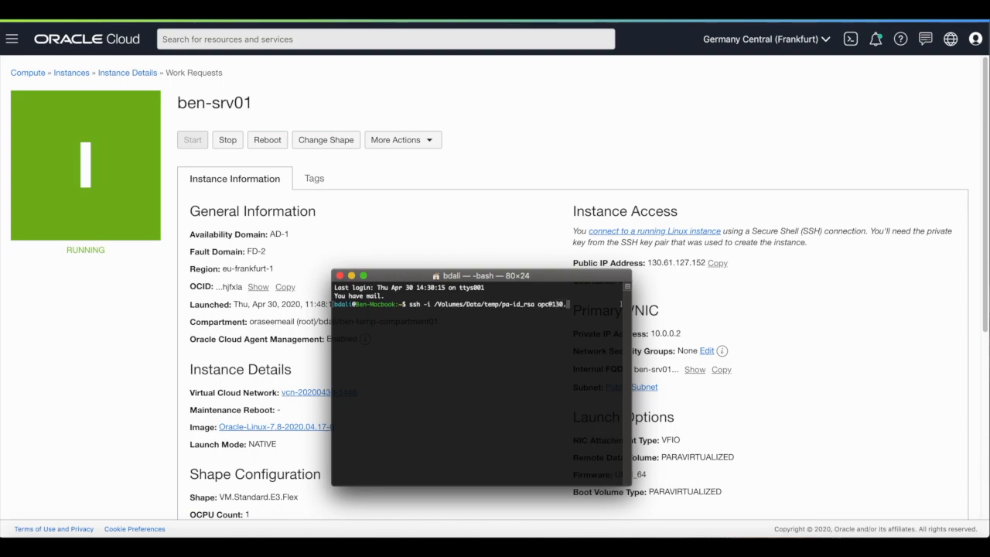
text(61.127.152)
key(Return)
text(yes)
key(Return)
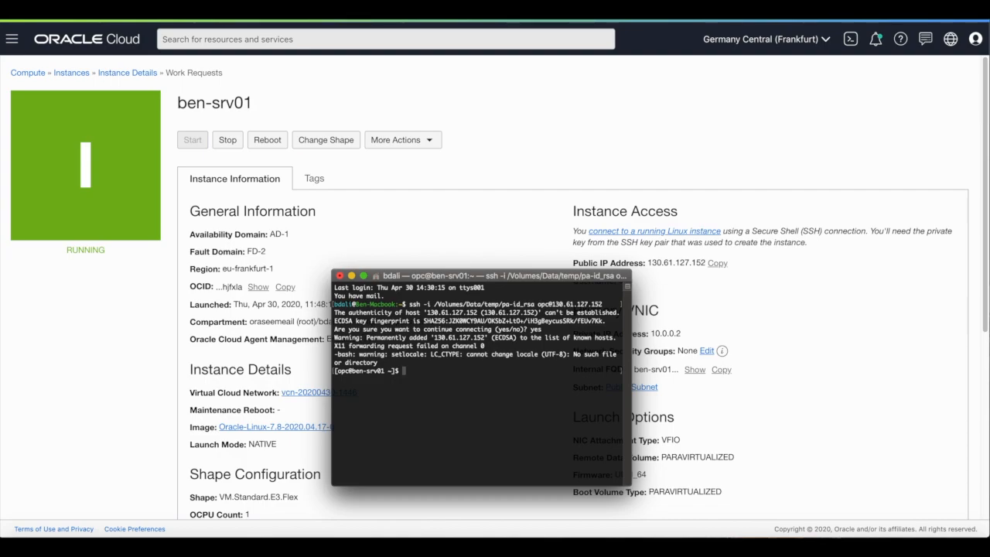
key(Return)
key(Return)
key(Return)
key(Return)
text(c)
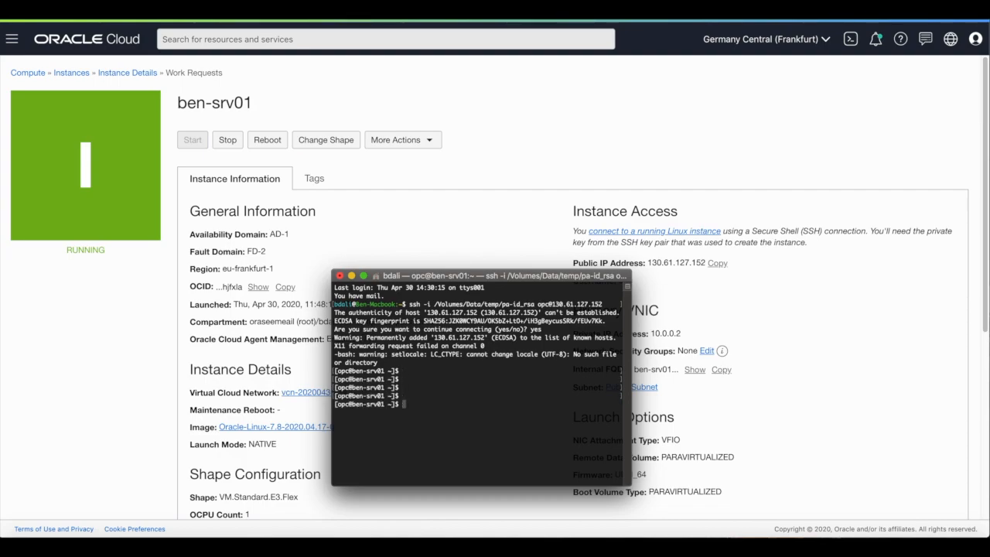
Check the memory size in the shape configuration on the instance's details page in Oracle Cloud.
drag(449, 279, 464, 273)
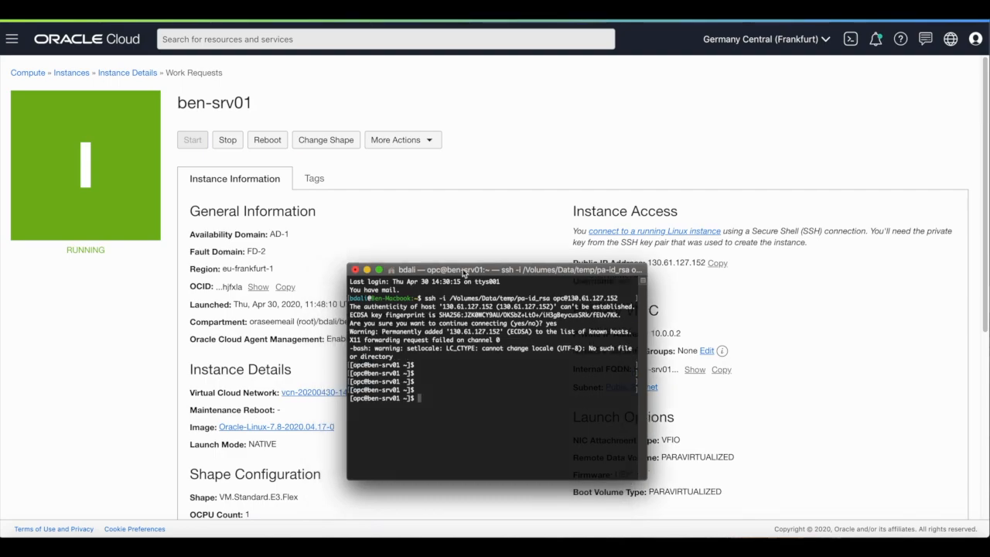
scroll(244, 495, down, 2)
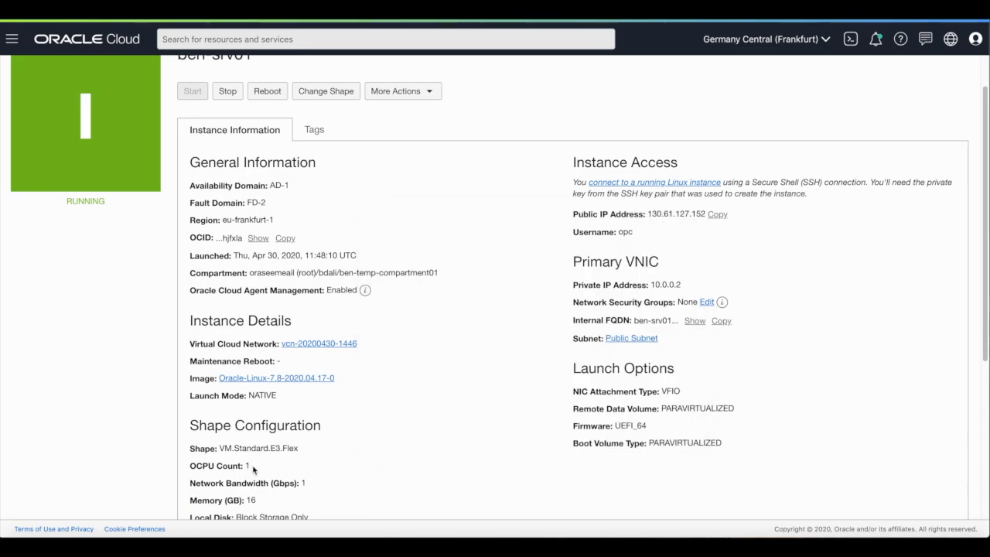
double_click(252, 501)
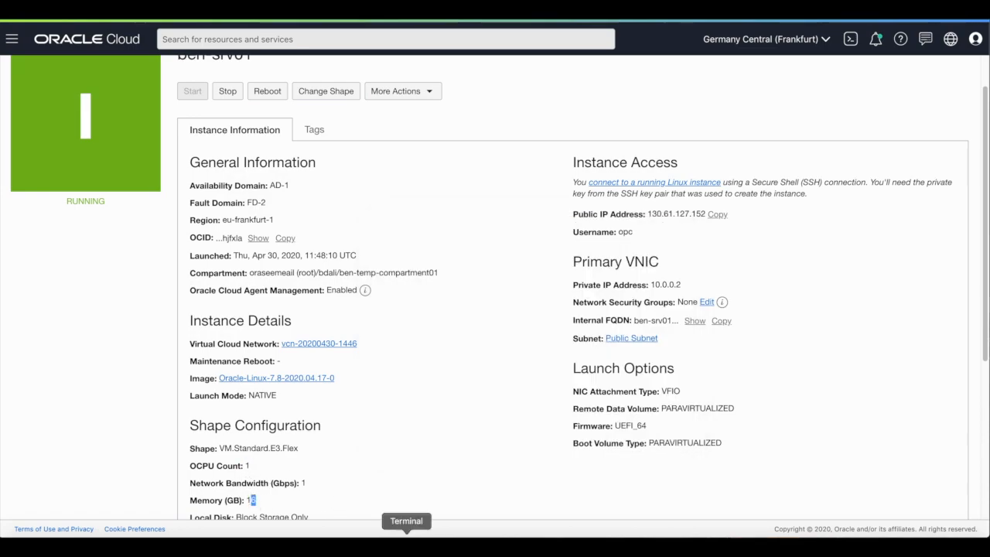
Switch to the Terminal session and try to run "cat /proc/meminfo | Mem" on the instance.
click(406, 541)
text(c)
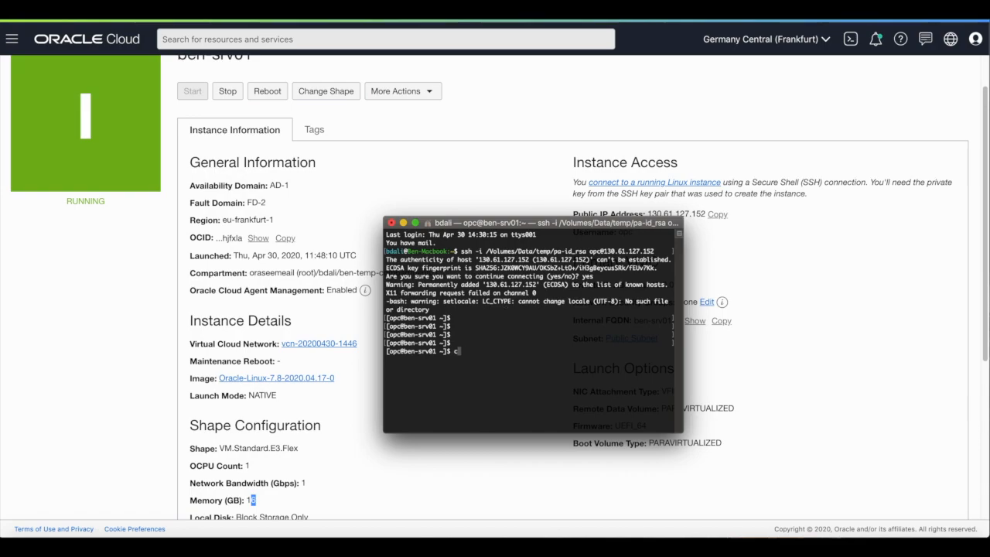
text(at /proc/meminfo  )
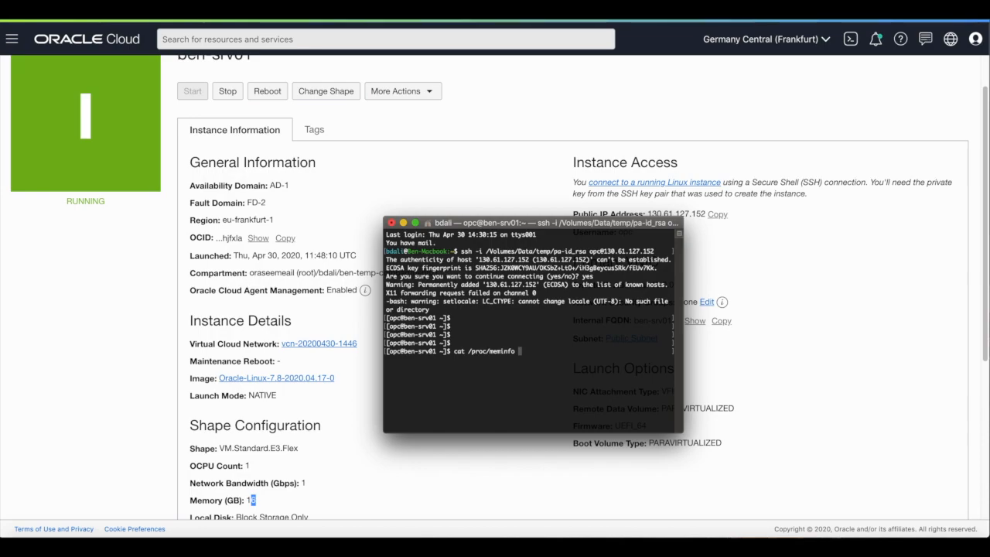
text(| )
text(Mem)
key(Return)
Correct the last command to "cat /proc/meminfo | grep Mem", run it, and highlight the MemTotal value.
key(Up)
key(Left)
key(Left)
key(Left)
text(grep)
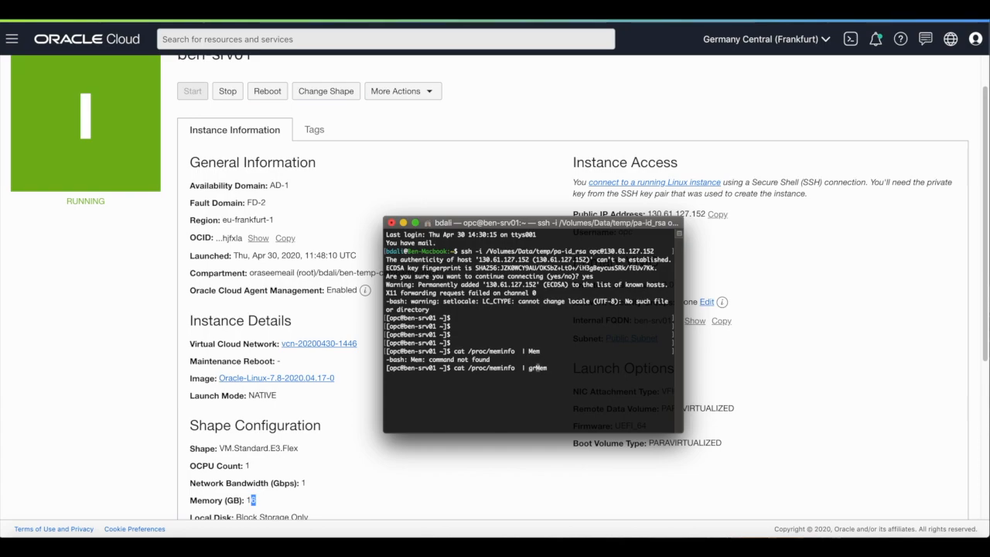
key(Return)
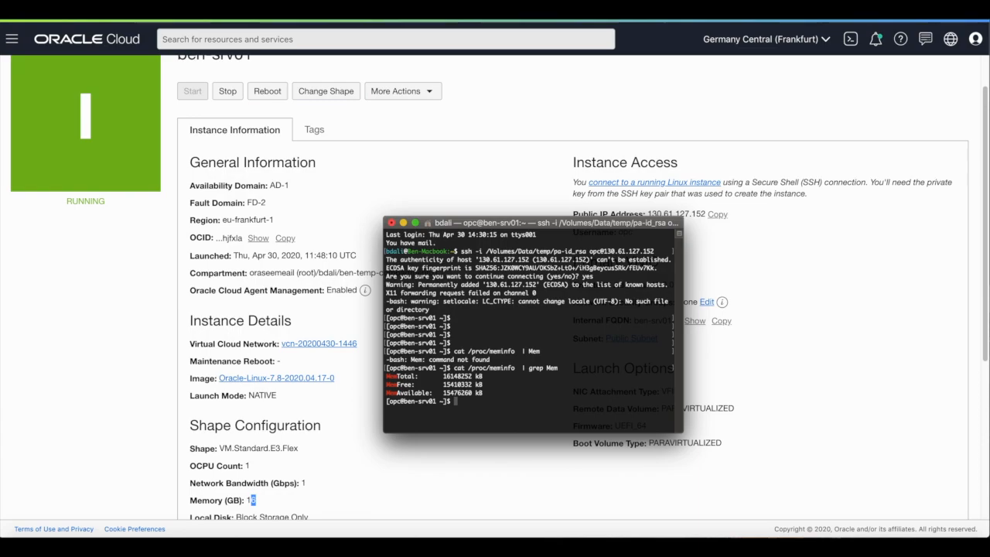
key(Return)
key(Return)
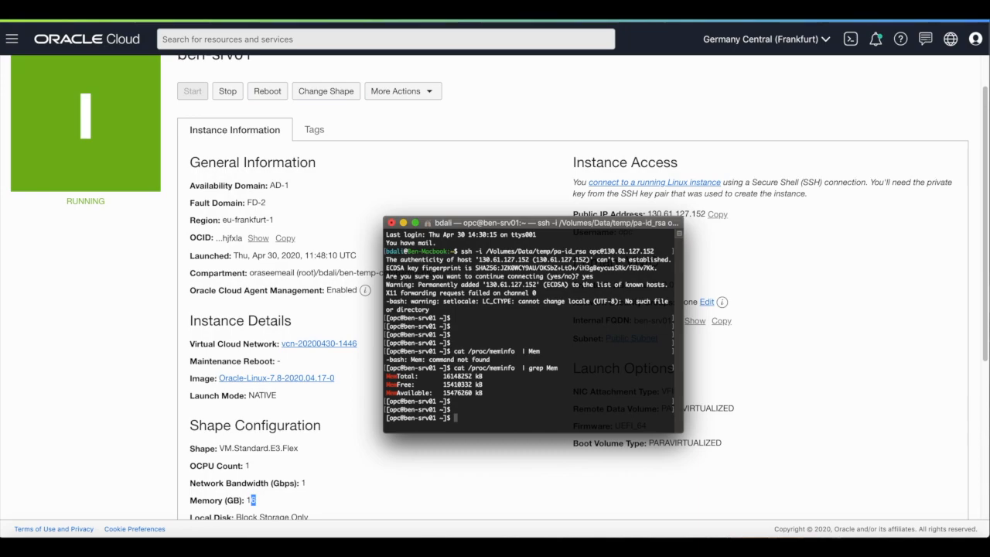
drag(415, 375, 481, 376)
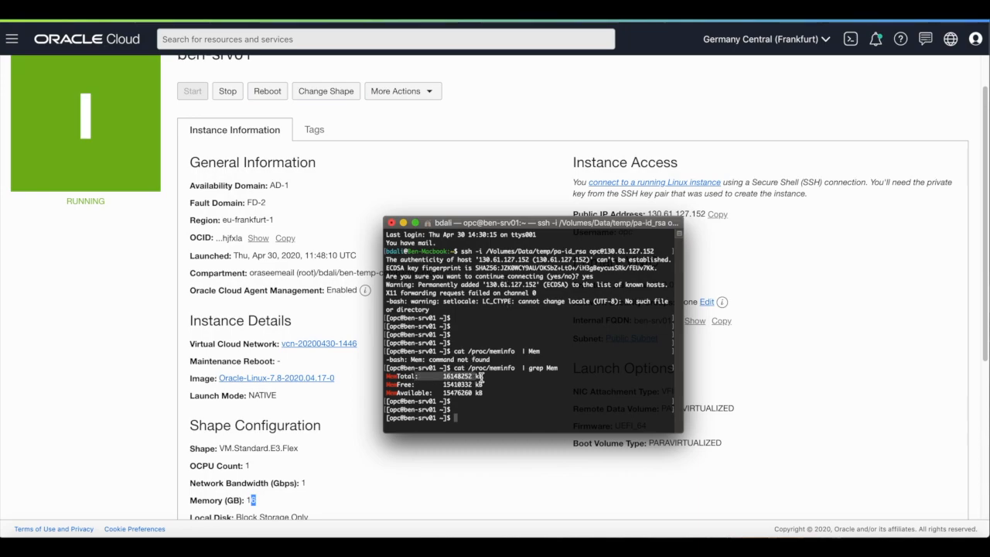
Clear the terminal and run "cat /proc/cpuinfo | grep proc" to list the instance's processors.
click(489, 381)
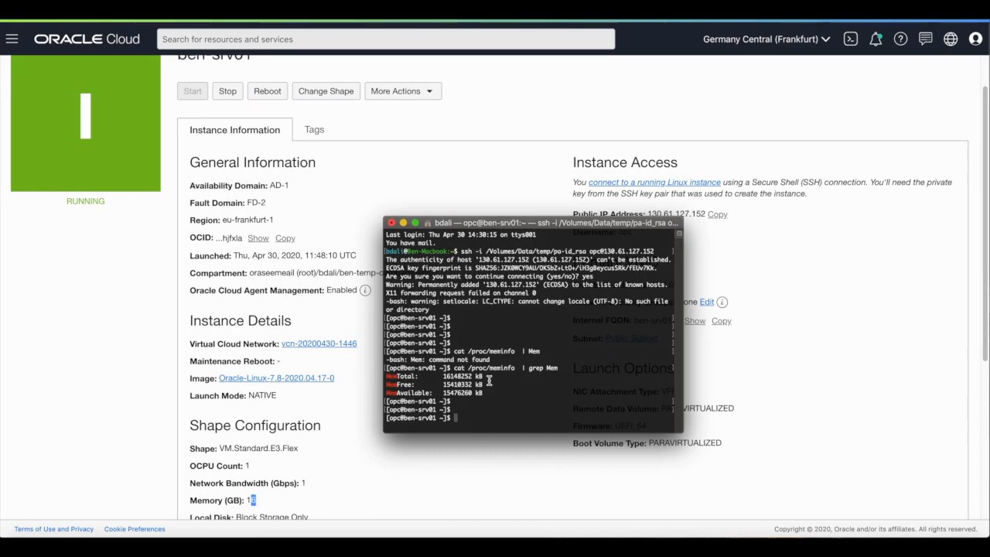
key(ctrl+l)
text(clear)
key(Return)
text(cat /proc/)
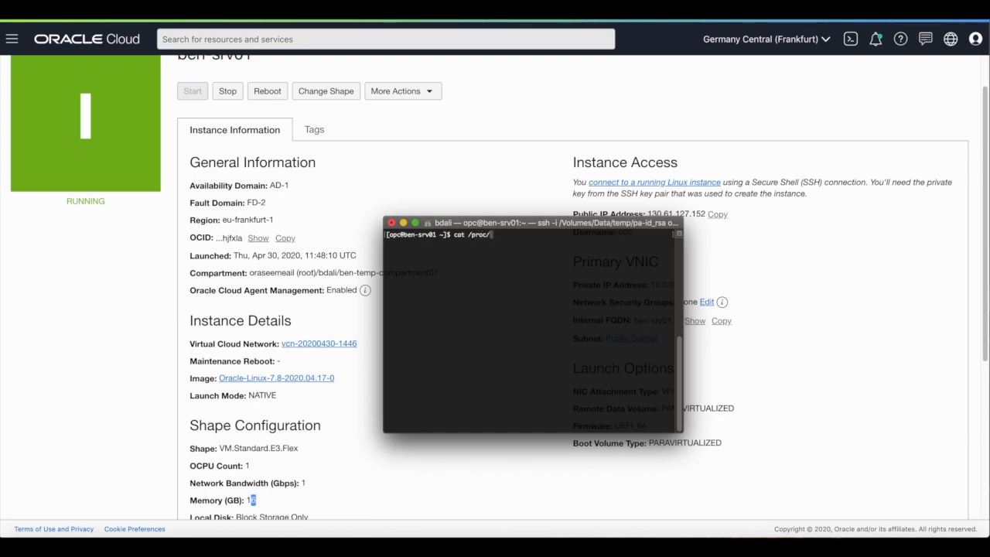
text(cpu)
key(Tab)
text(| grep proc)
key(Return)
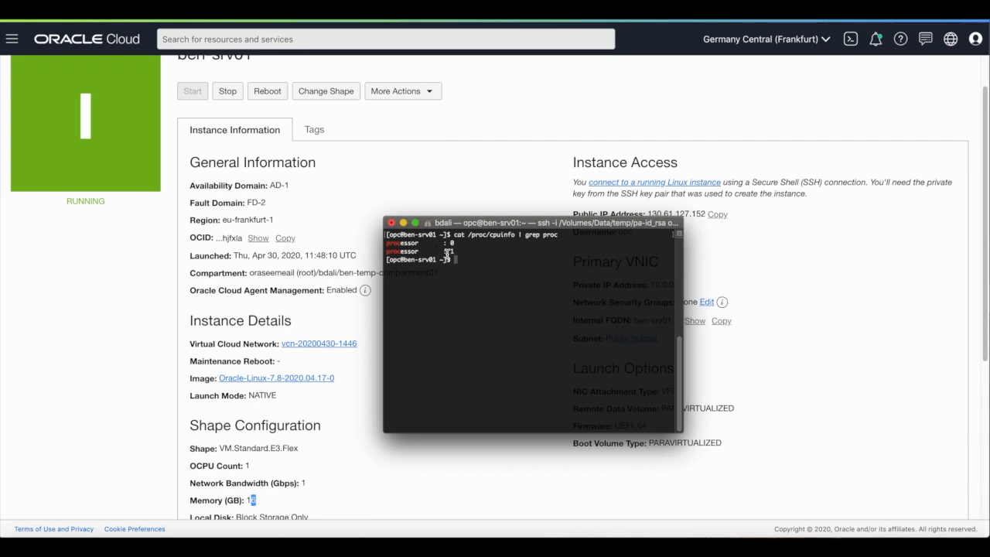
Run lscpu on the instance and review the CPU architecture, core, thread and model details.
text(lscpu)
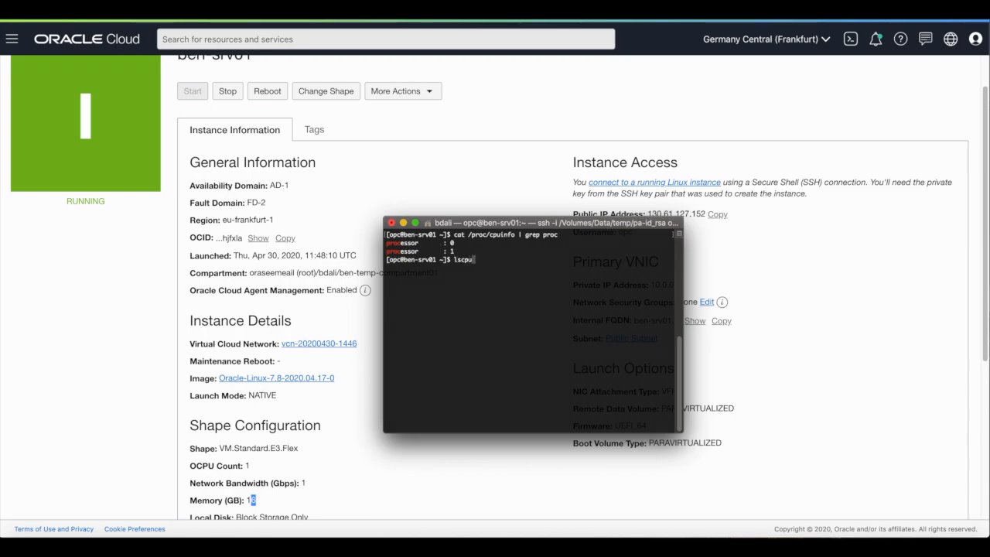
key(Return)
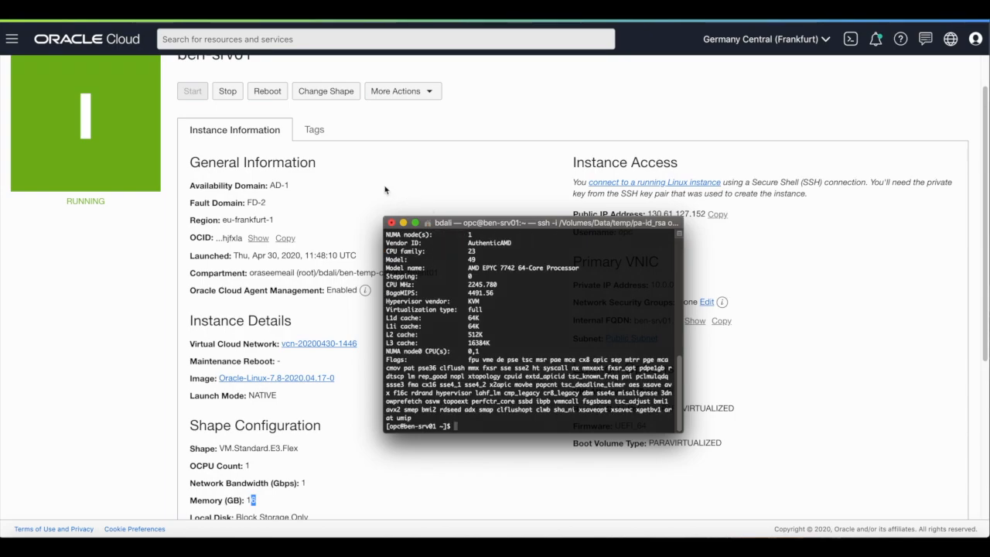
scroll(421, 256, up, 3)
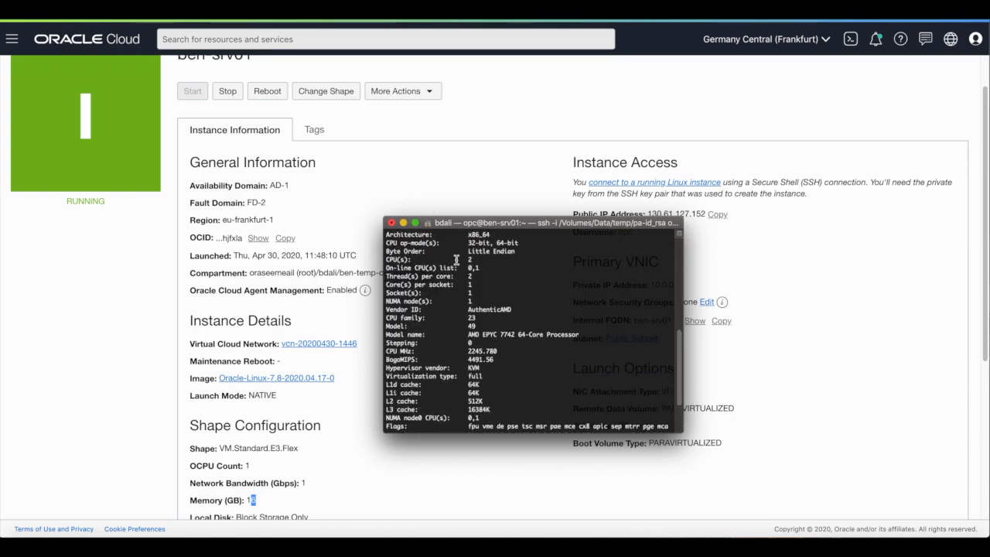
scroll(478, 263, up, 1)
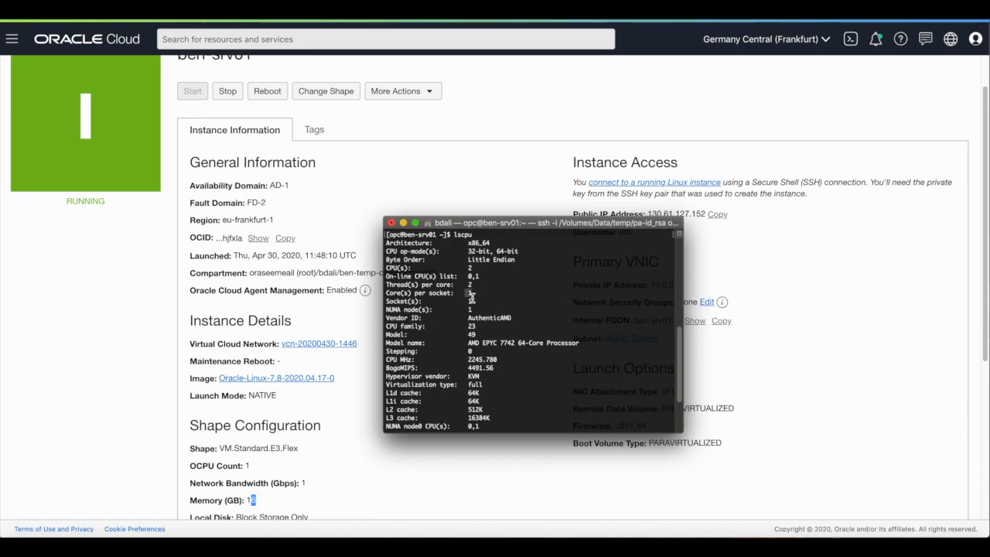
scroll(470, 297, down, 3)
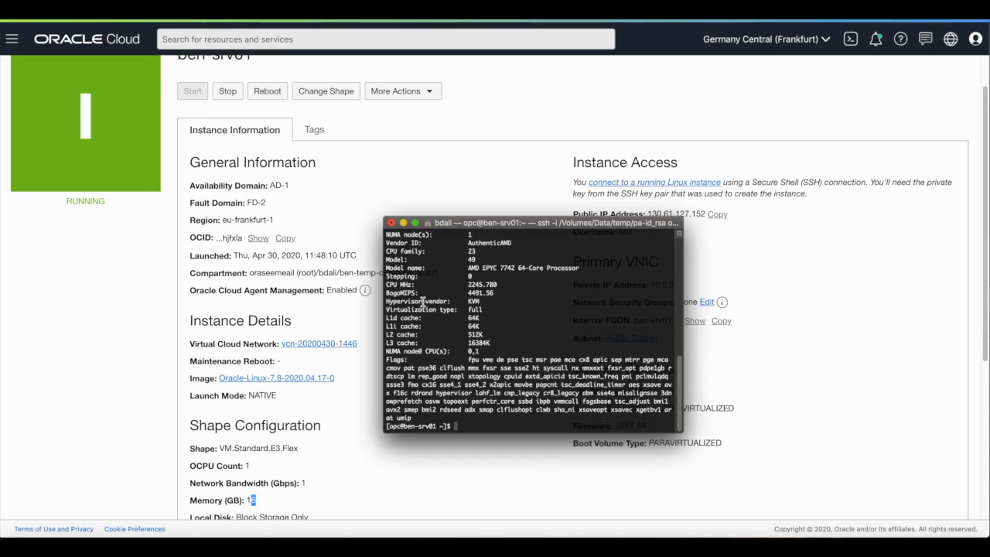
key(Return)
key(Return)
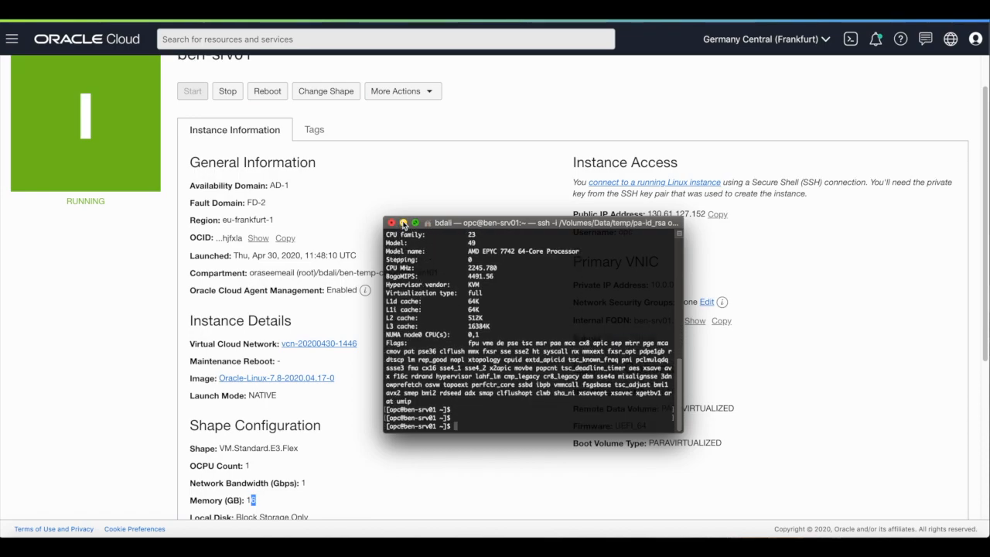
Minimize the Terminal window, stop the ben-srv01 instance in Oracle Cloud, and highlight its shape name.
click(403, 223)
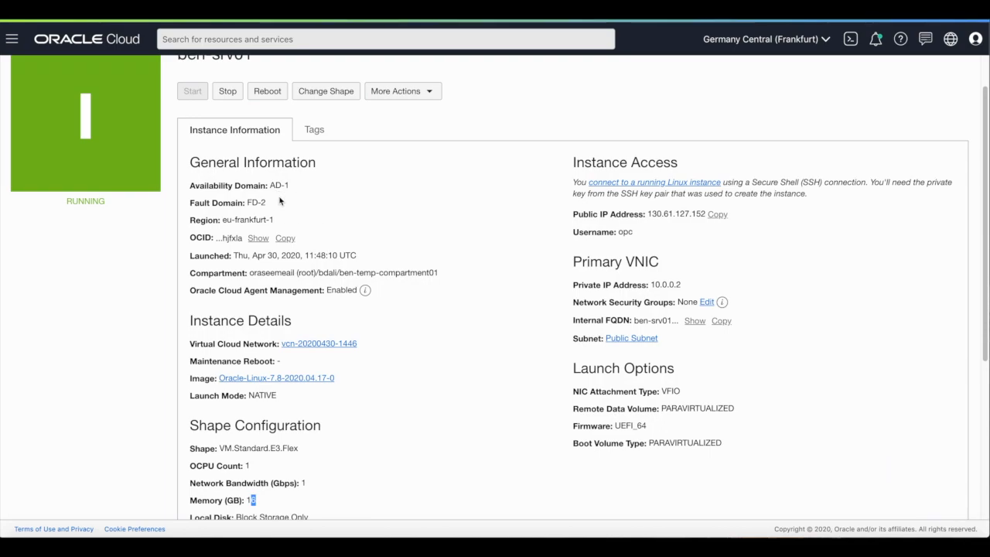
scroll(272, 258, up, 1)
scroll(276, 378, down, 1)
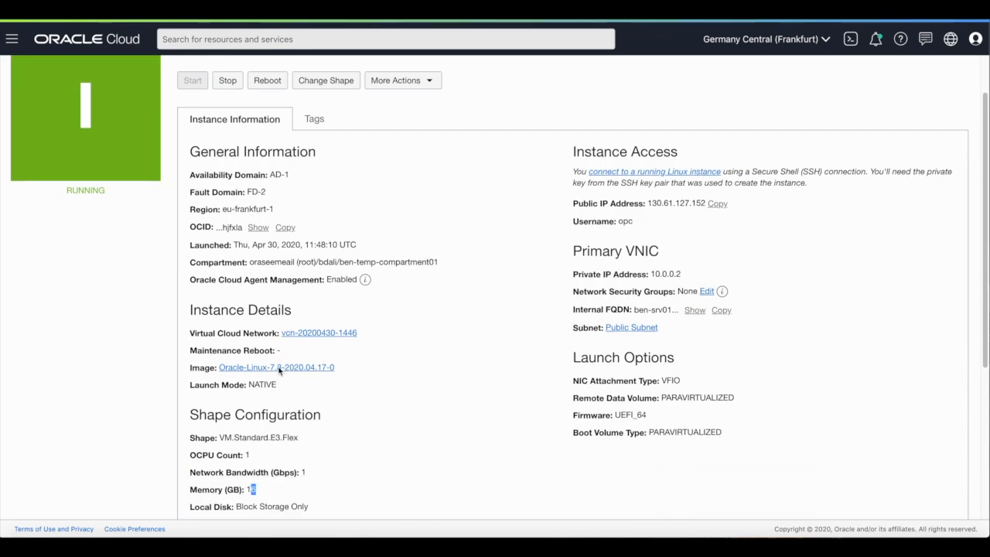
click(229, 82)
click(291, 224)
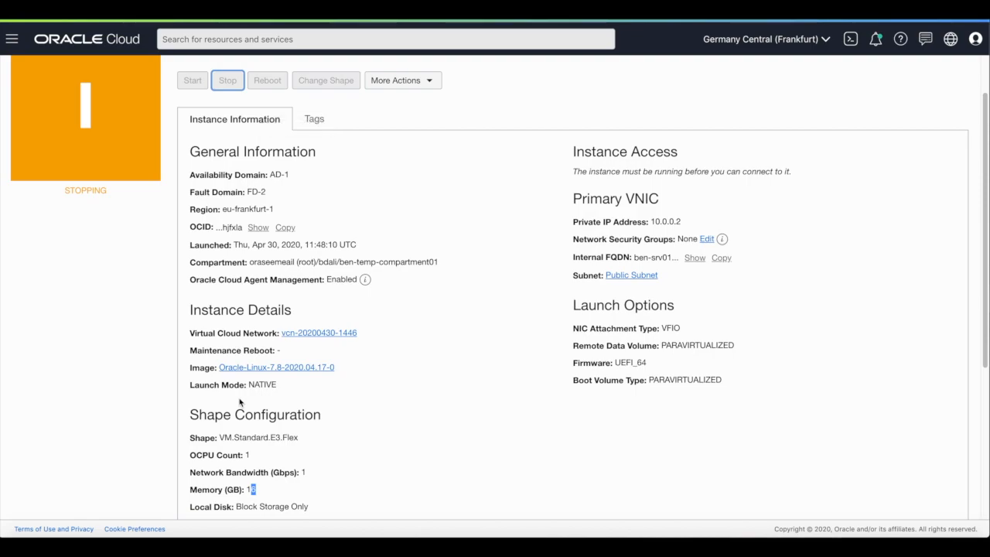
drag(224, 438, 286, 438)
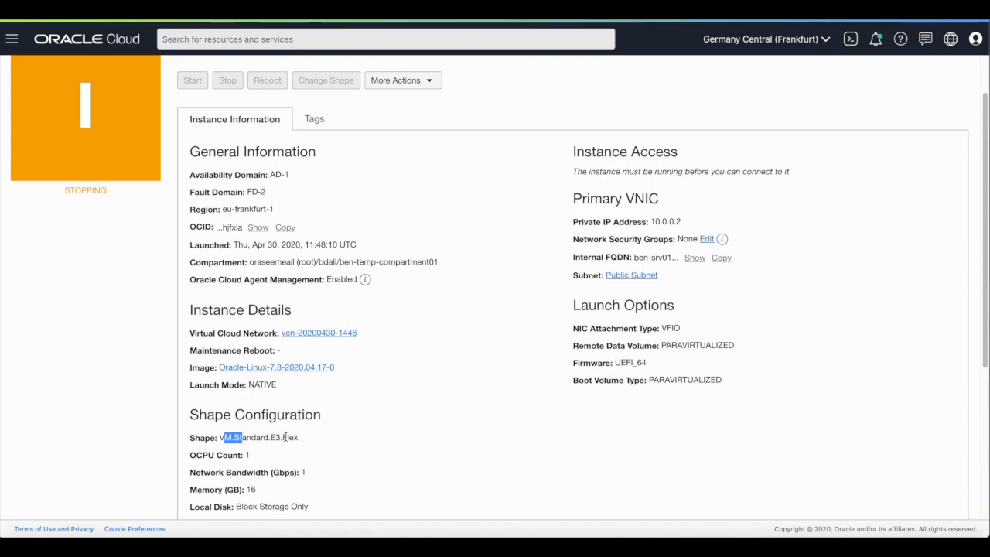
drag(313, 443, 230, 441)
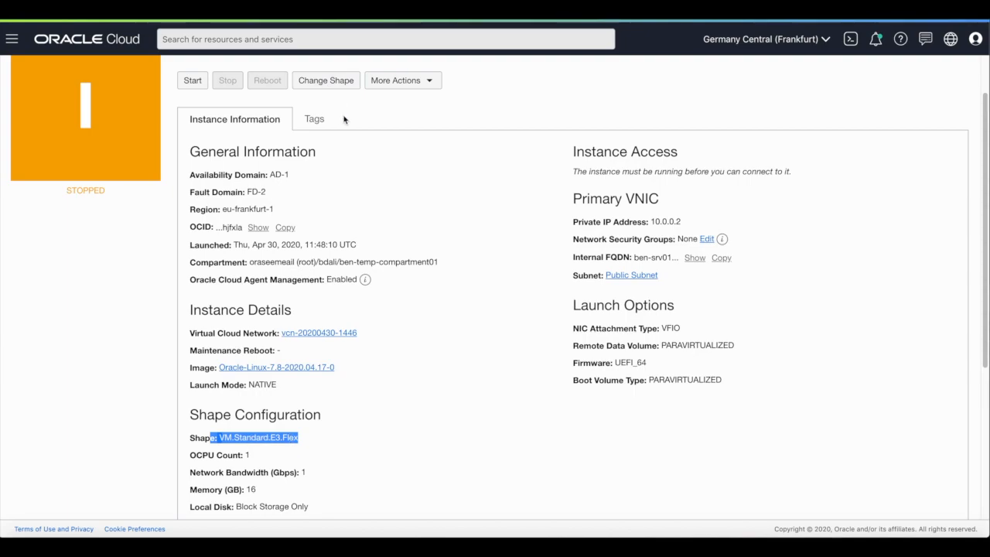
Change the stopped instance's shape to the Intel Skylake VM.Standard2.4 and start the instance again.
click(334, 83)
click(628, 226)
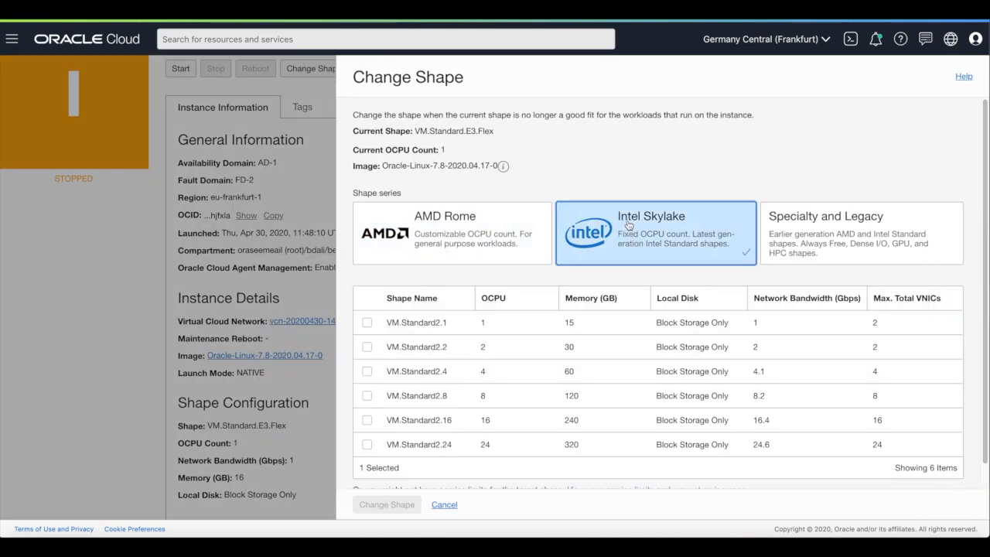
click(366, 348)
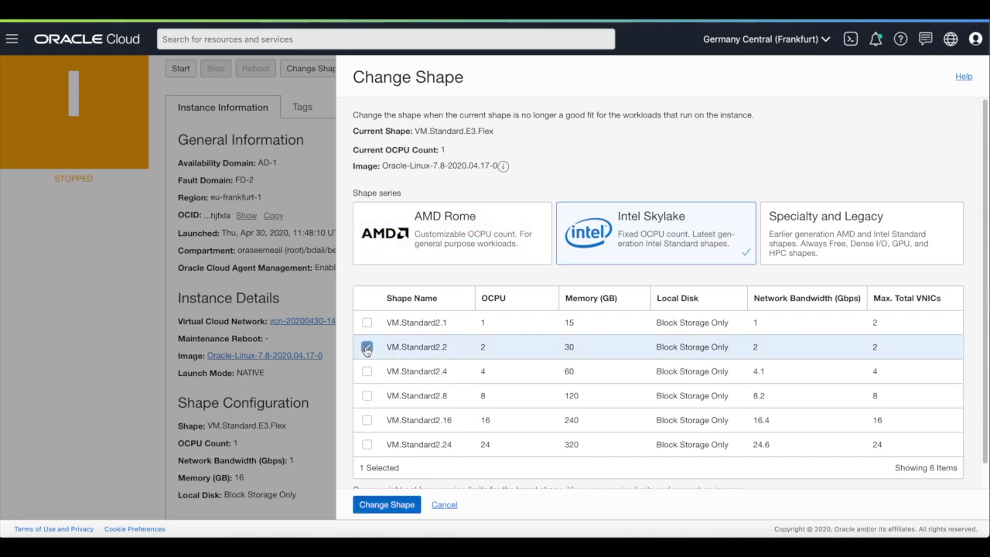
click(367, 373)
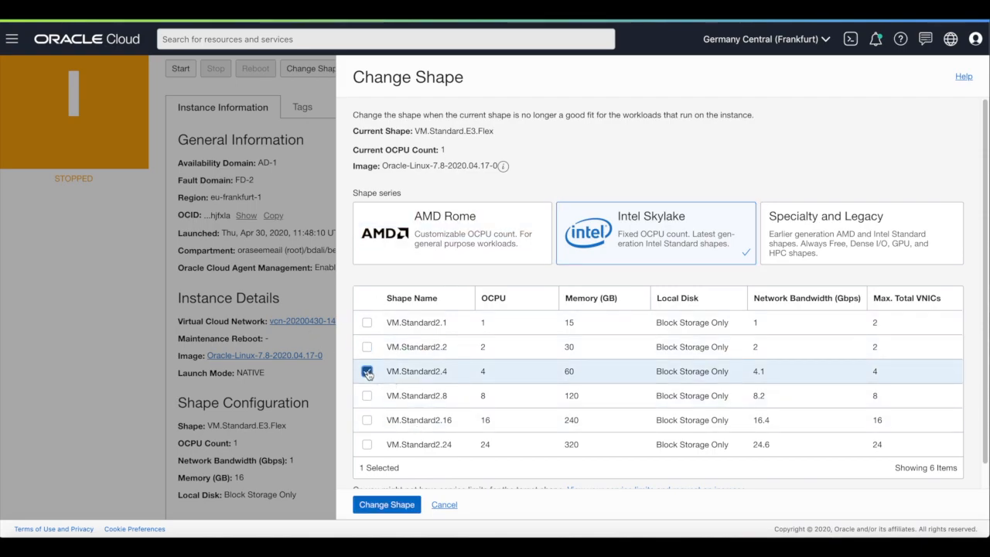
click(395, 505)
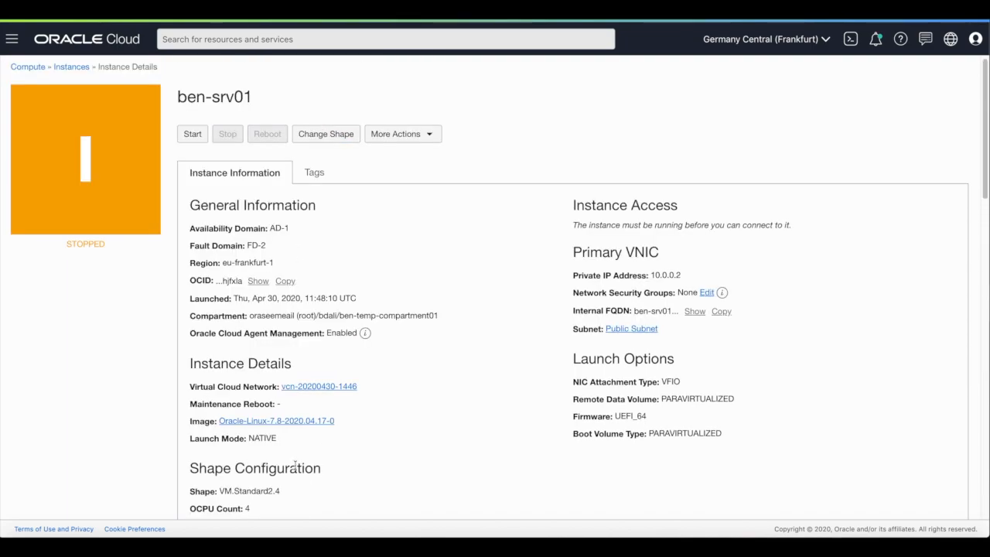
scroll(342, 474, down, 1)
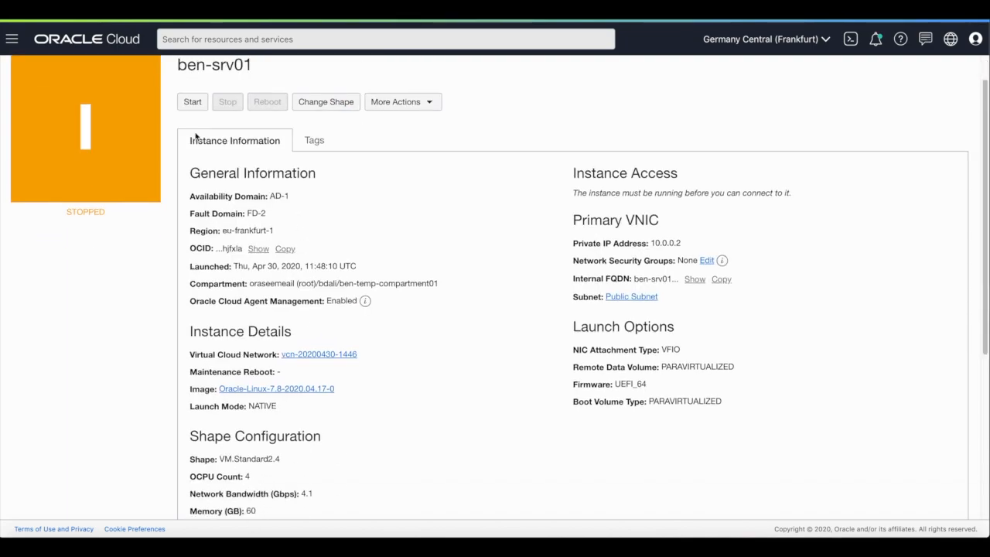
click(193, 102)
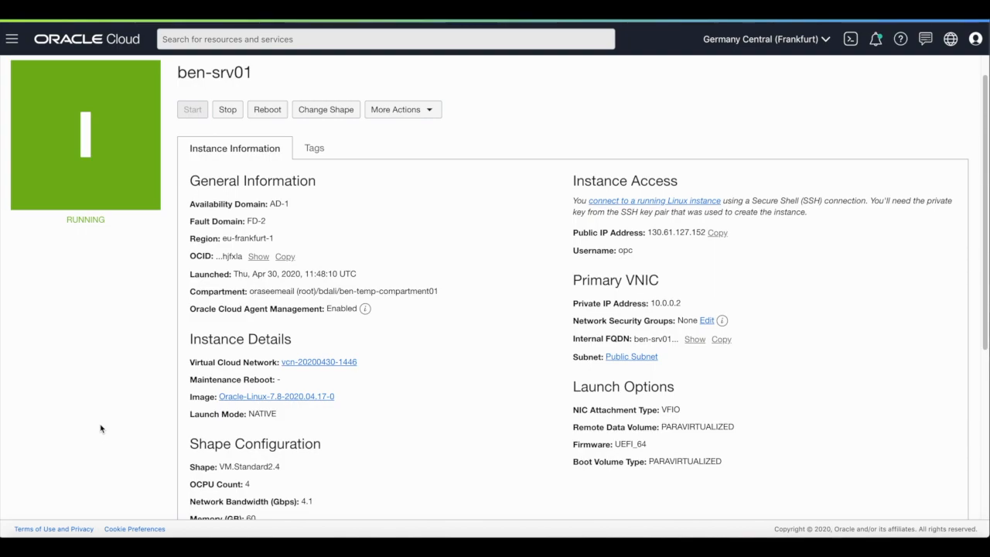
click(389, 548)
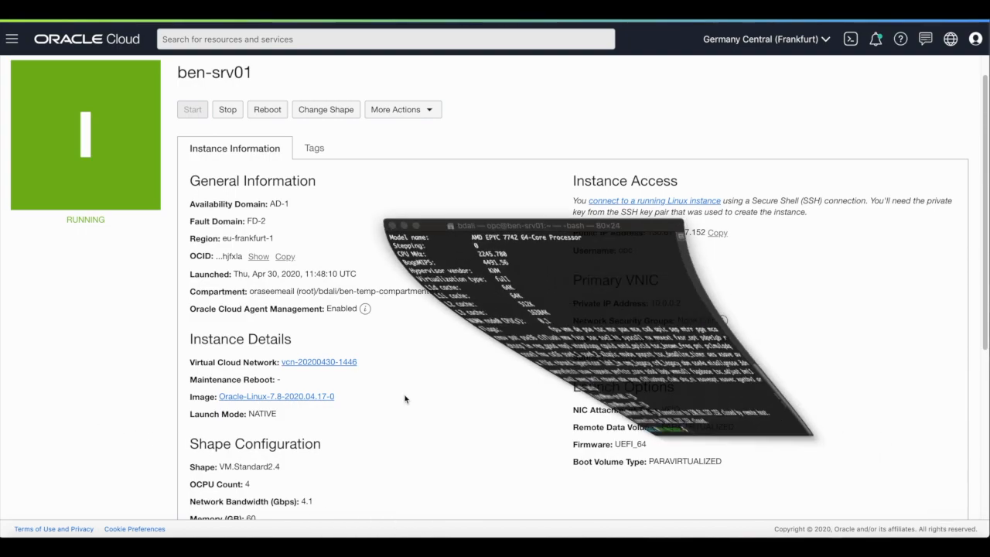
scroll(526, 340, down, 2)
text(clear)
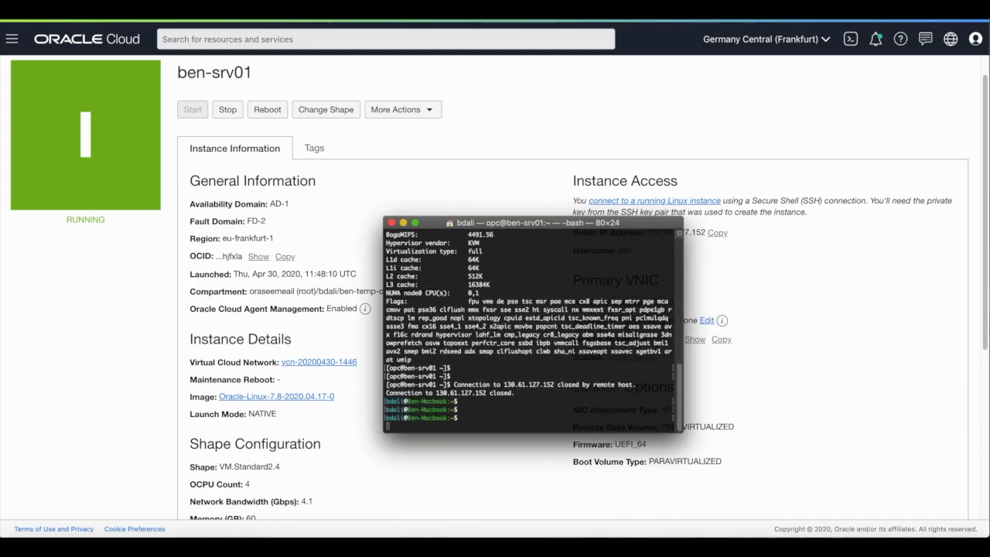
key(Return)
key(Up)
key(Up)
key(Return)
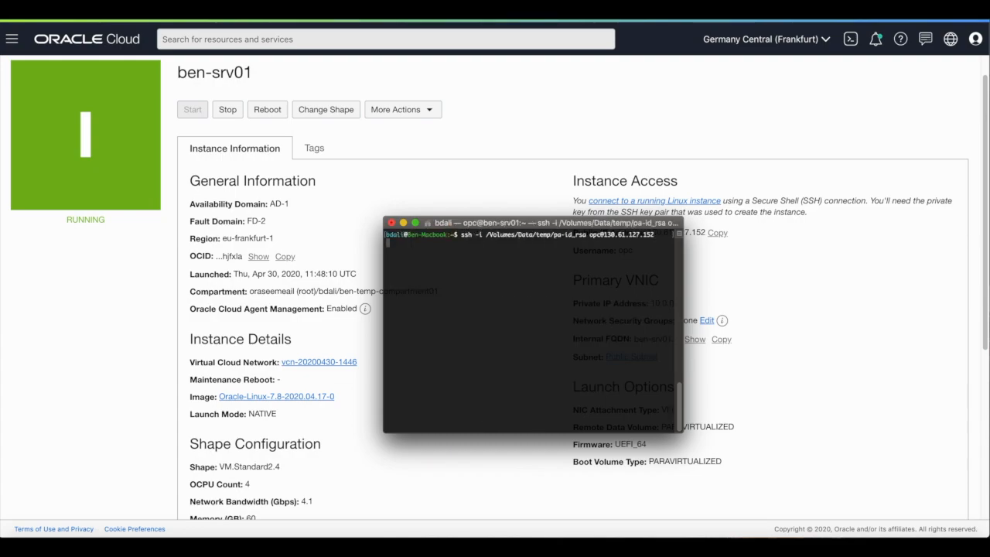
key(Return)
key(Return)
key(Return)
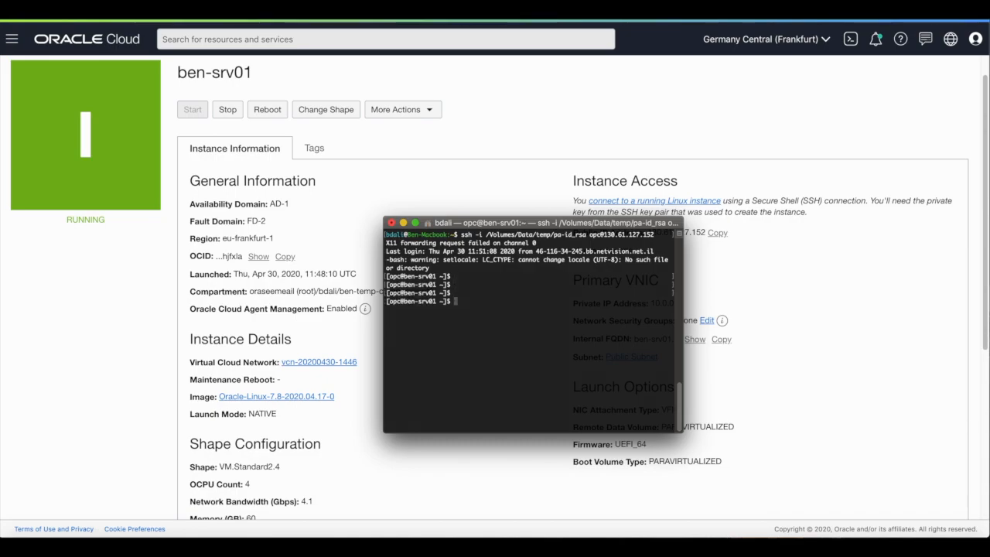
Run lscpu on the resized instance and highlight the CPU model name.
text(lscpu)
key(Return)
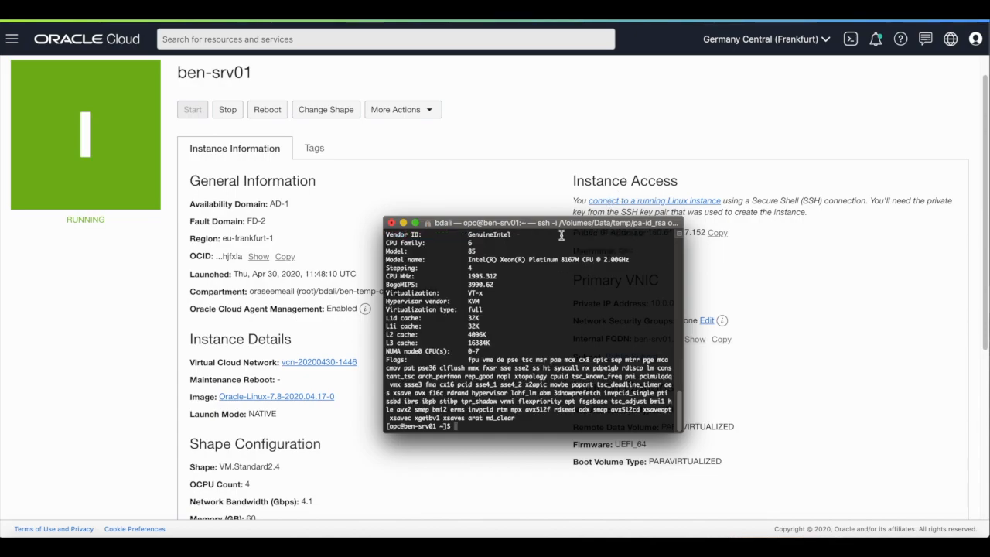
drag(467, 260, 630, 260)
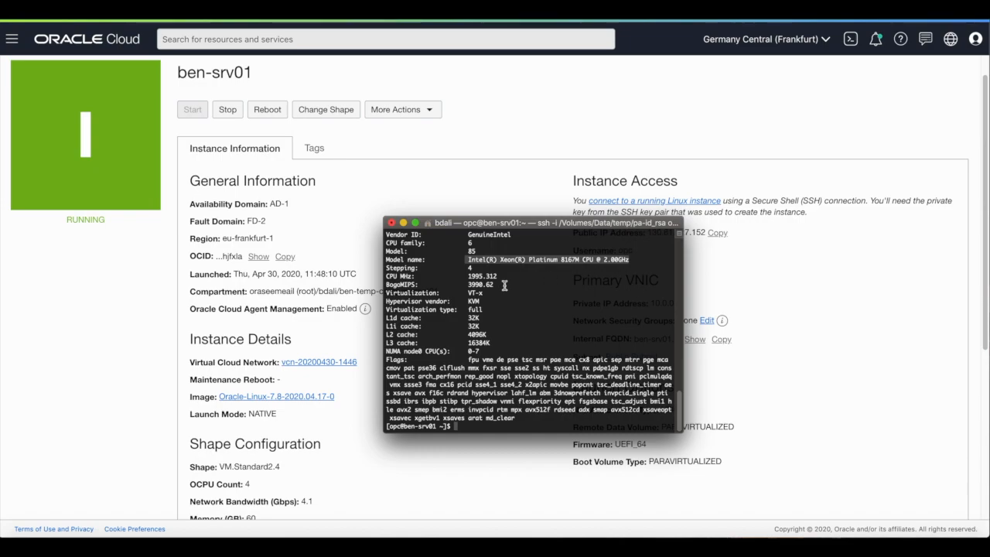
List the resized instance's processors with "cat /proc/cpuinfo | grep proc".
key(Return)
text(cat /proc/cpuinfo | grep proc)
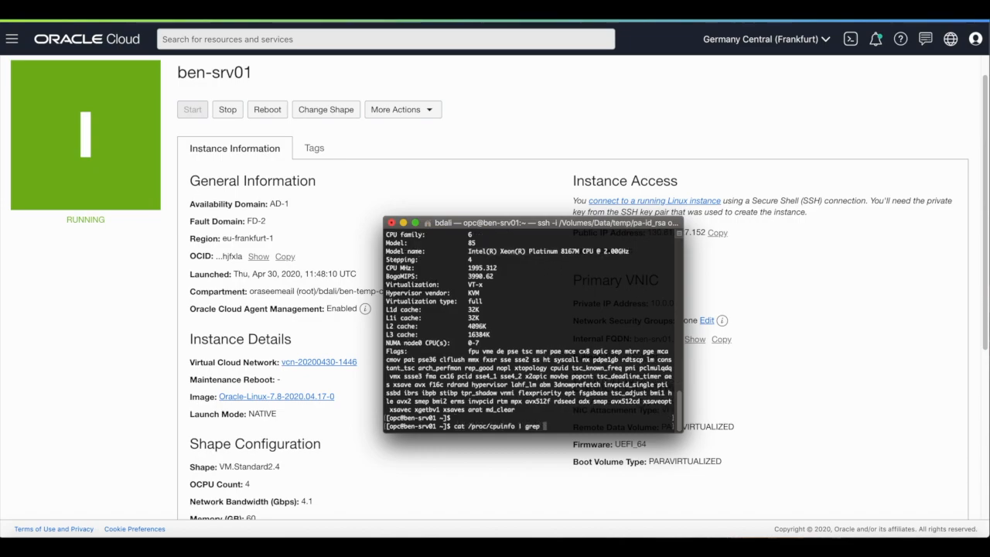
key(Return)
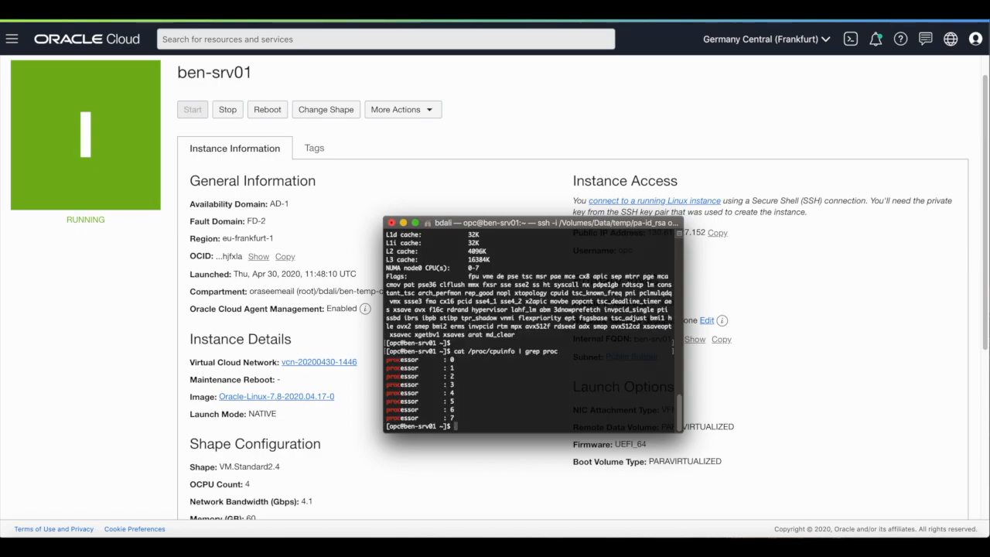
Edit the last command into "cat /proc/meminfo | grep Mem" and run it to check the resized instance's memory.
key(Up)
key(BackSpace)
key(BackSpace)
key(BackSpace)
key(BackSpace)
key(BackSpace)
key(BackSpace)
key(BackSpace)
key(BackSpace)
key(BackSpace)
key(BackSpace)
key(BackSpace)
key(BackSpace)
key(BackSpace)
key(BackSpace)
key(BackSpace)
key(BackSpace)
key(BackSpace)
key(BackSpace)
key(BackSpace)
text(me)
key(Tab)
text(| grep Mem)
key(Return)
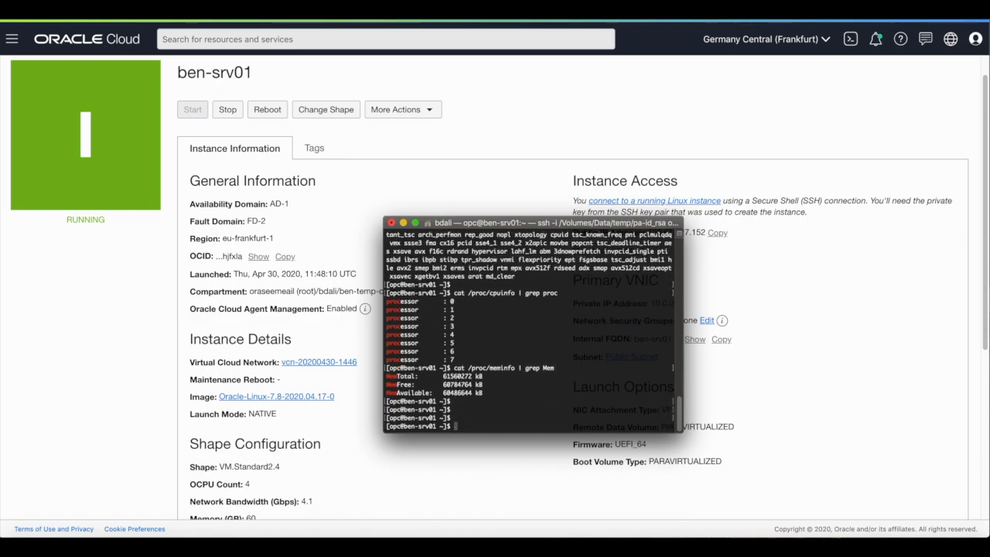
Open the shape change options for ben-srv01 in Oracle Cloud, compare the available shape series, and cancel without changing anything.
click(335, 115)
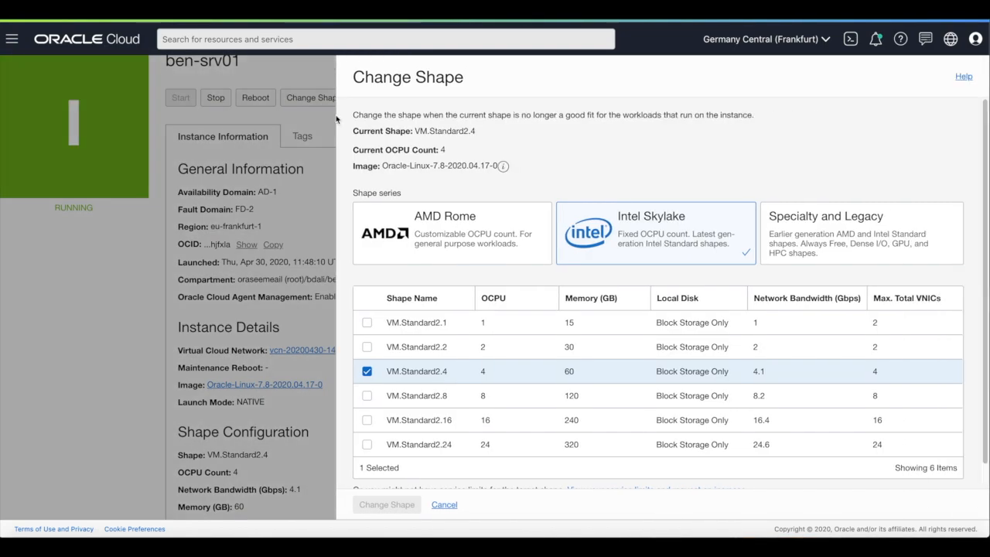
click(450, 237)
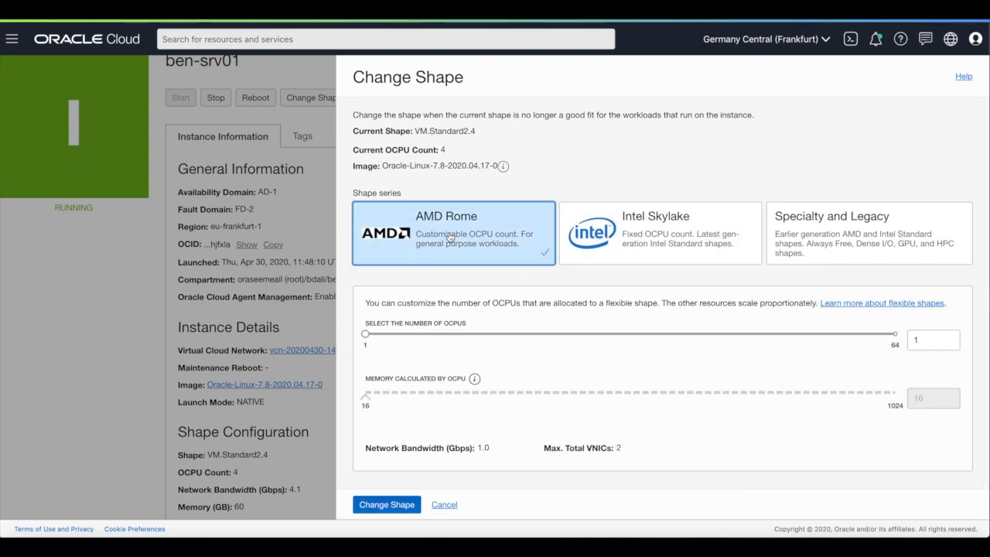
click(611, 232)
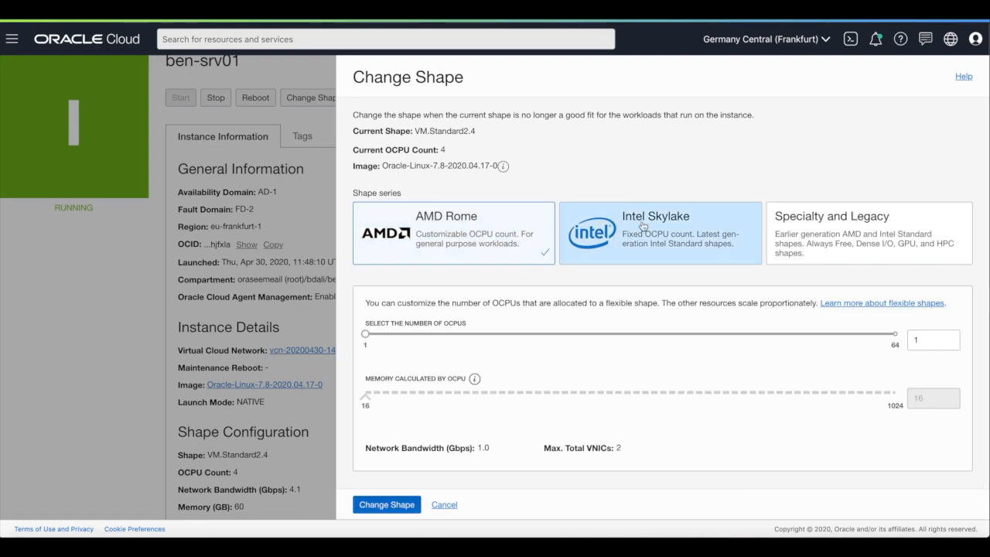
click(851, 231)
click(712, 235)
click(497, 242)
click(704, 231)
scroll(502, 229, down, 1)
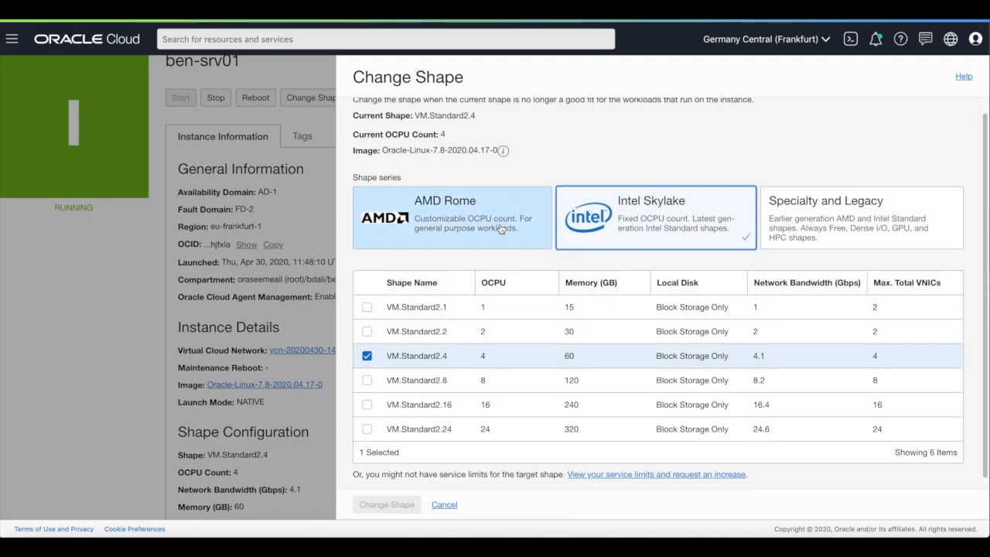
scroll(371, 273, up, 1)
click(445, 506)
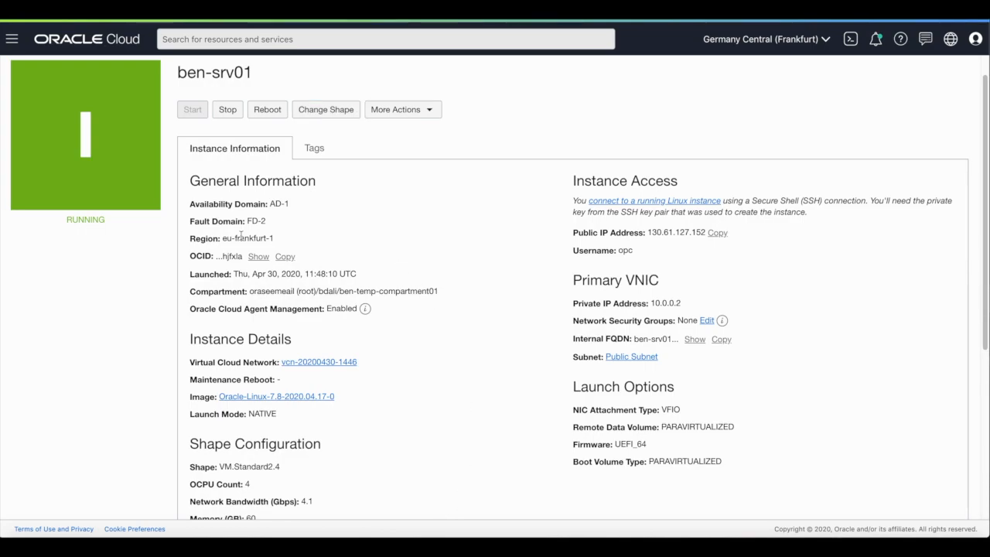